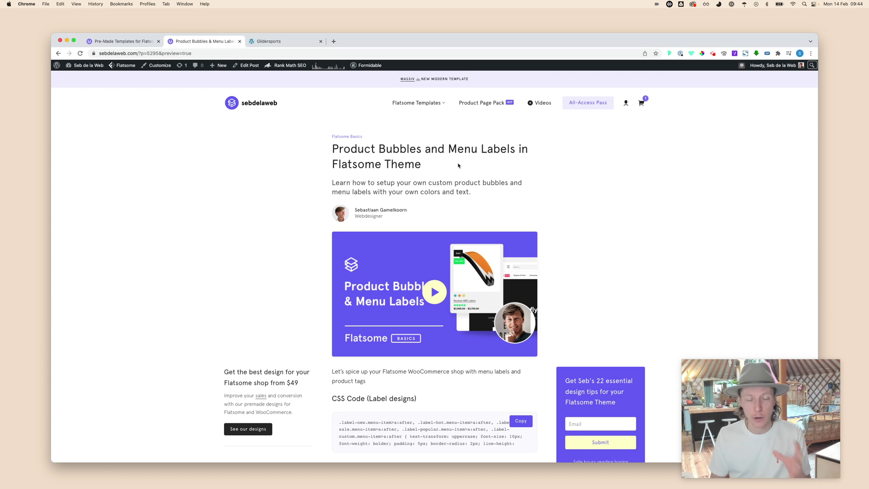
Switch to the Glidersports shop and scroll through its best-seller products and back to the top.
click(286, 42)
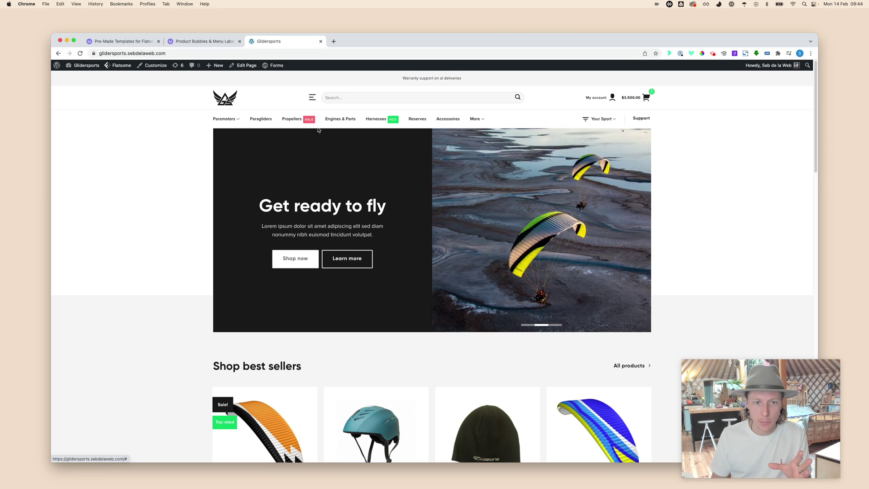
scroll(342, 172, down, 3)
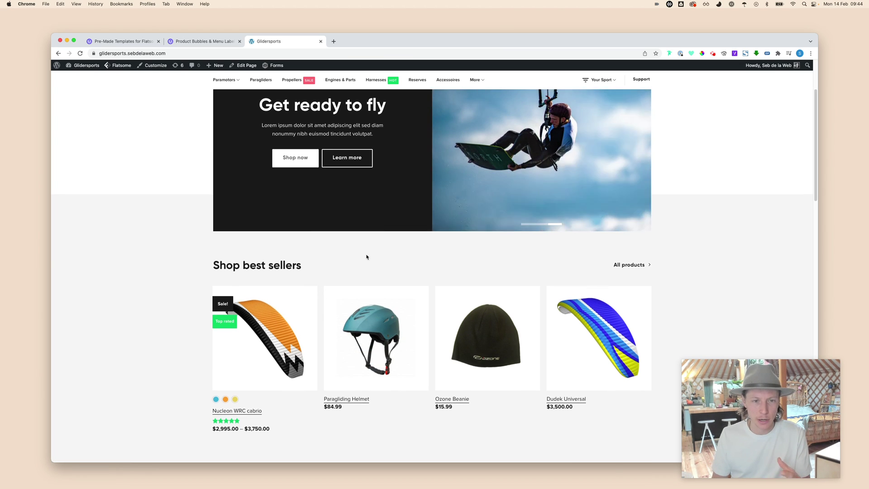
scroll(366, 256, up, 3)
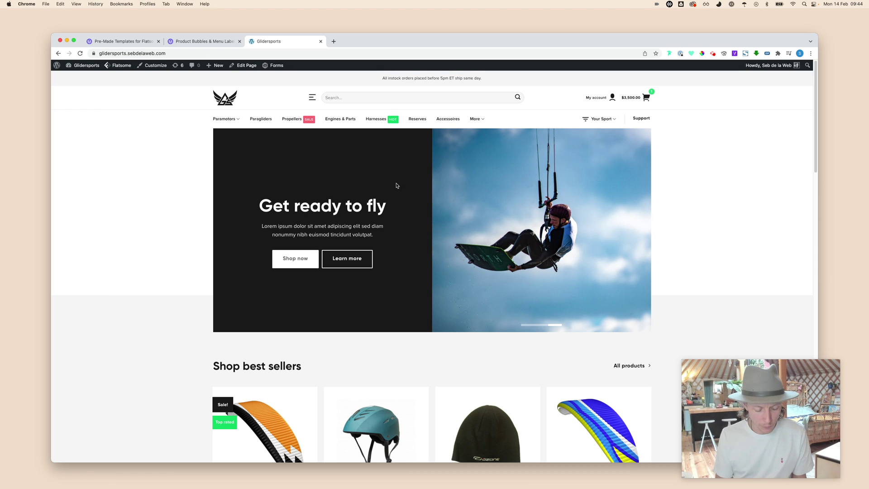
key(super+t)
Search Google for 'flatsome labels' and open the Menu Dropdown docs at the custom label classes.
text(fl)
text(atsome labels)
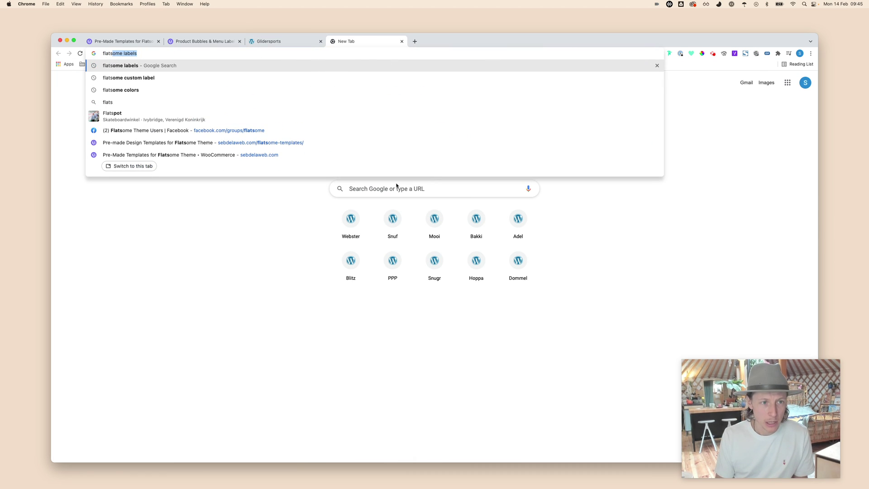
key(Return)
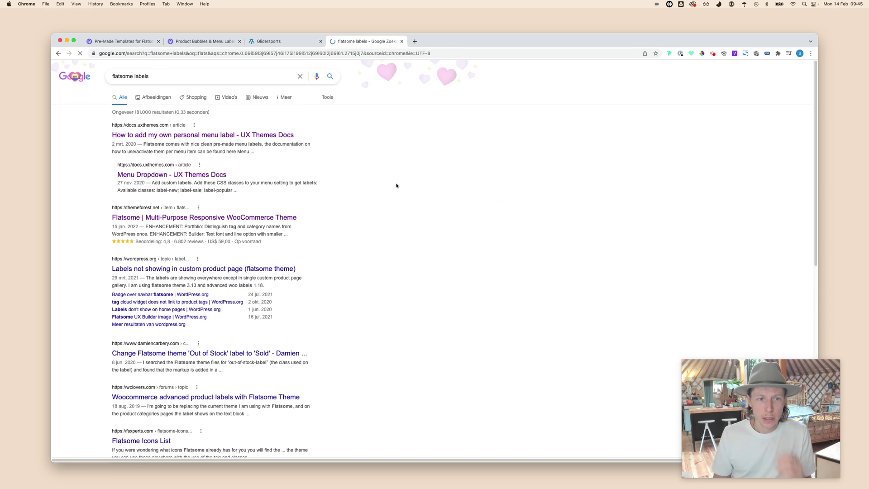
click(239, 134)
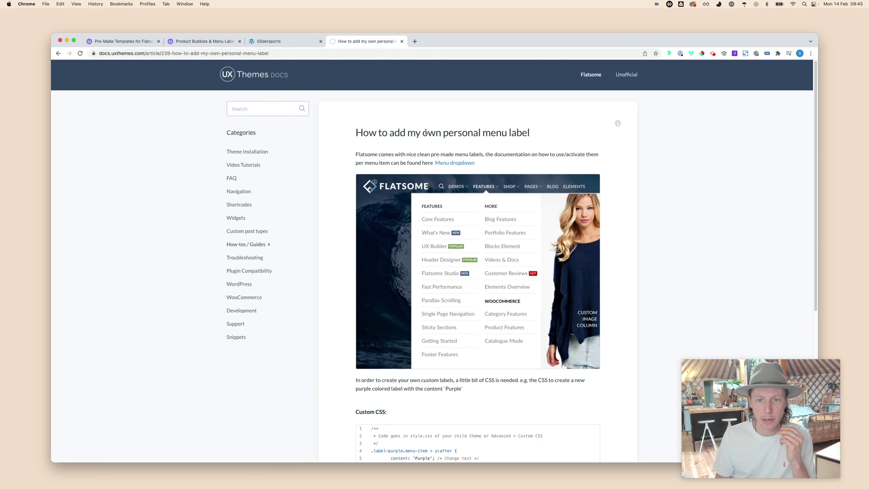
click(58, 53)
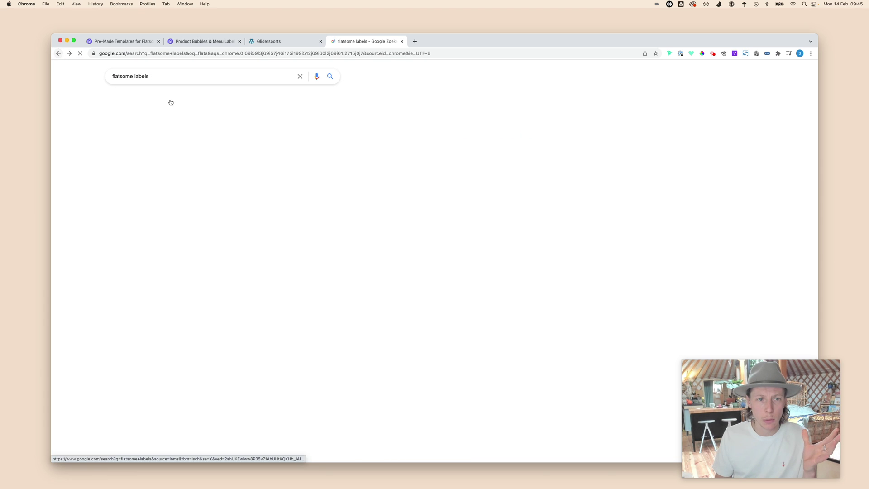
click(212, 175)
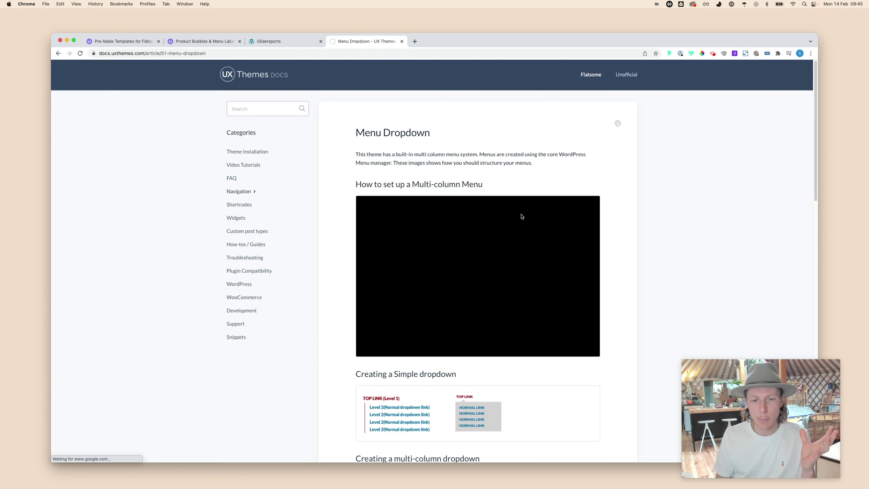
scroll(501, 235, down, 2)
scroll(375, 85, up, 2)
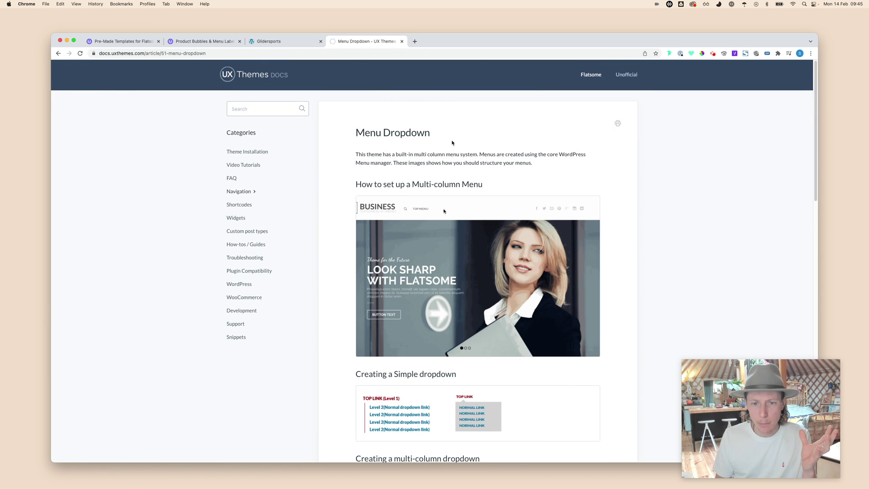
scroll(494, 248, down, 5)
scroll(493, 248, down, 12)
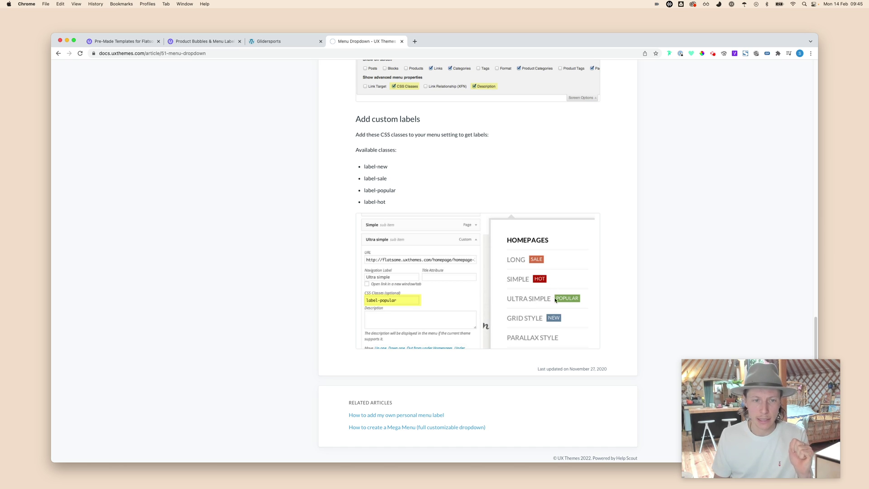
click(145, 43)
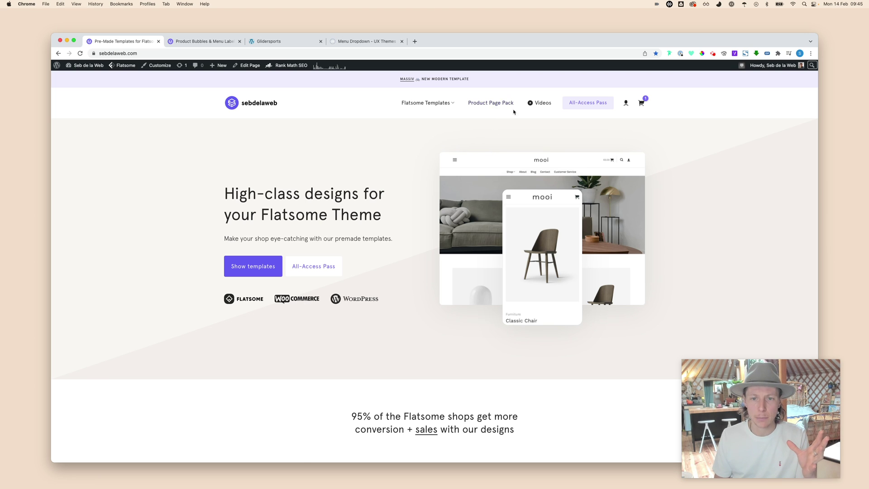
Visit the Product Page Pack page, then go to the dashboard's Appearance > Menus editor.
click(498, 104)
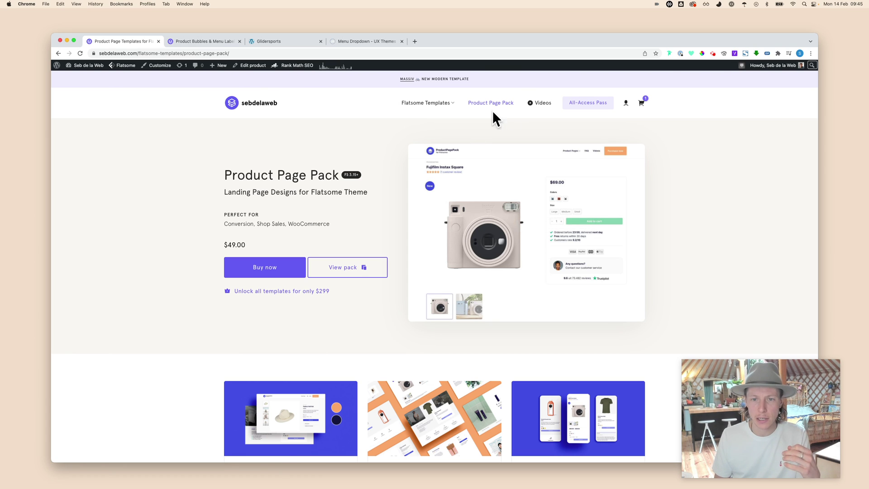
click(57, 66)
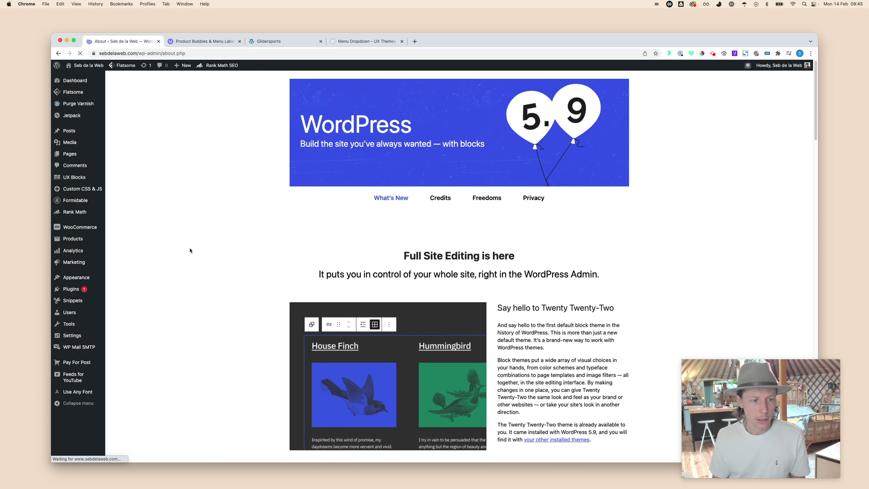
mouse_move(97, 274)
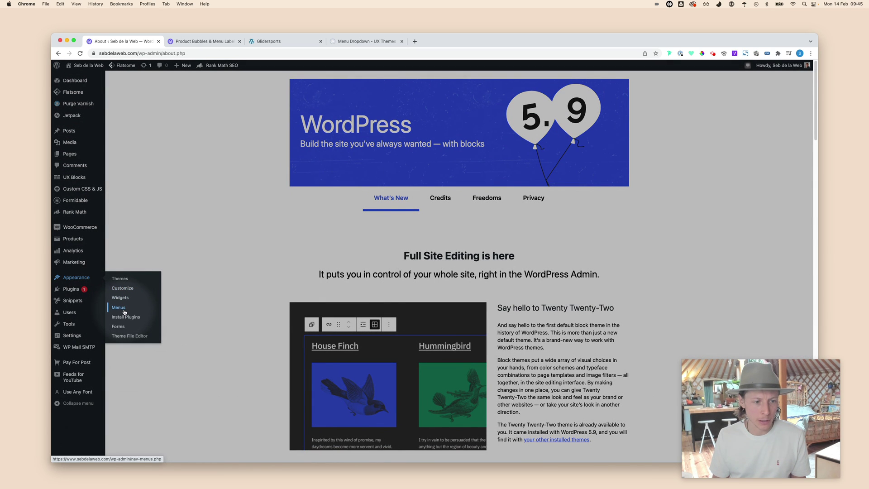
click(127, 306)
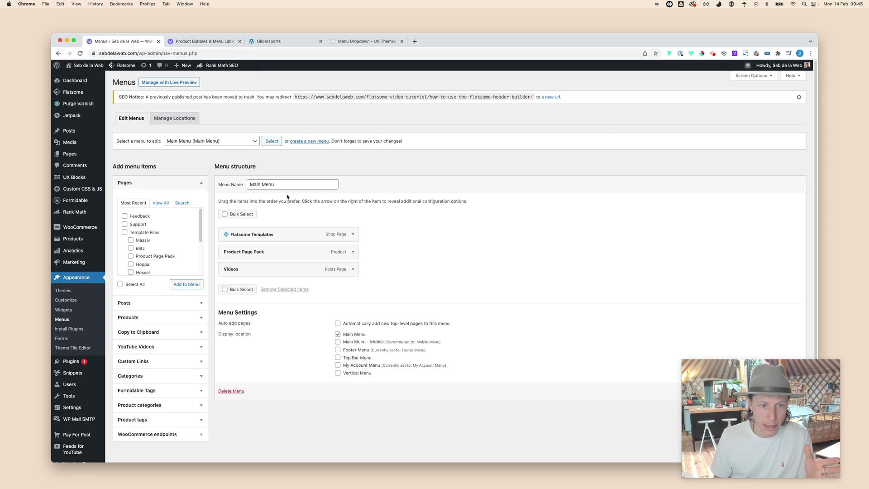
Expand the Product Page Pack menu item's settings.
scroll(363, 253, down, 1)
click(353, 242)
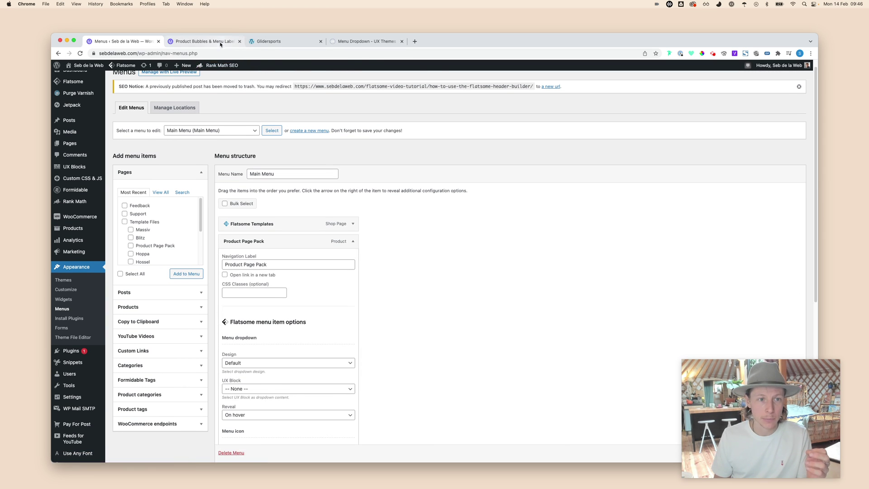
click(203, 41)
click(148, 42)
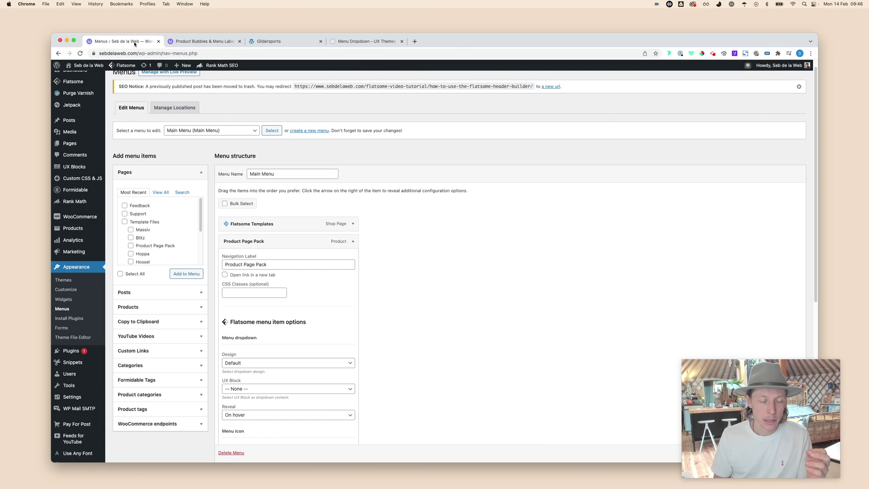
scroll(239, 270, down, 1)
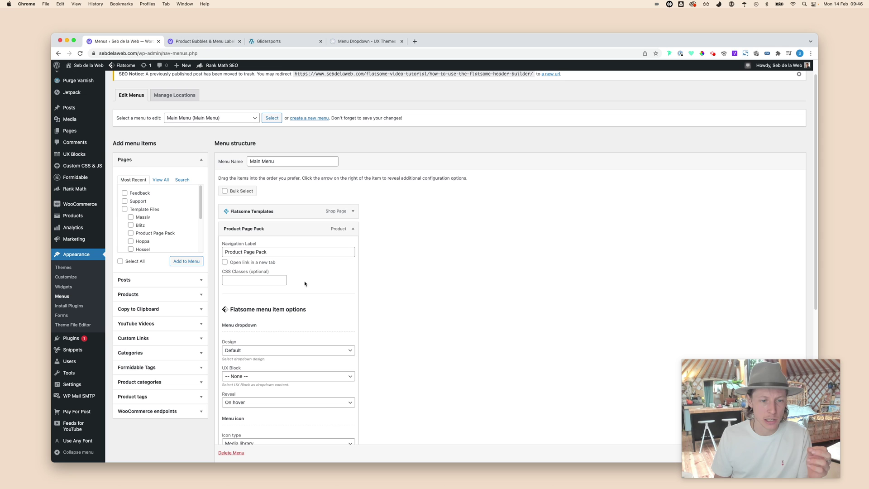
scroll(727, 141, up, 2)
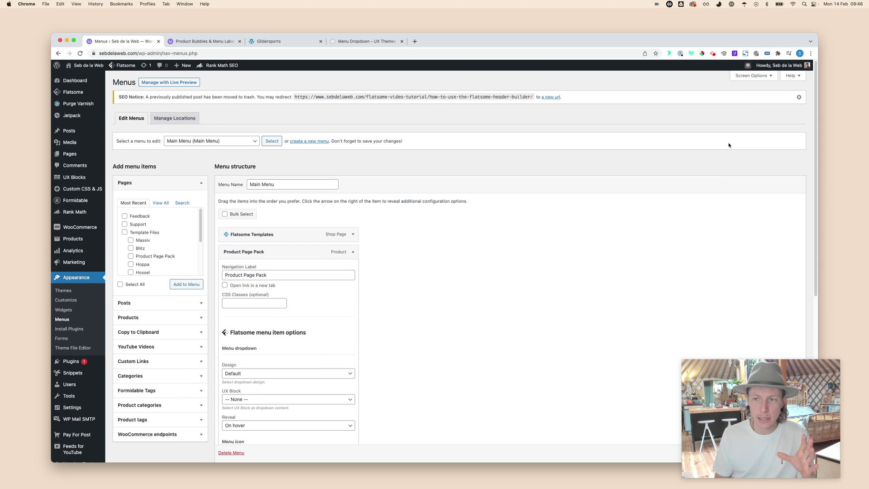
Make sure the CSS Classes field is enabled in Screen Options.
click(752, 77)
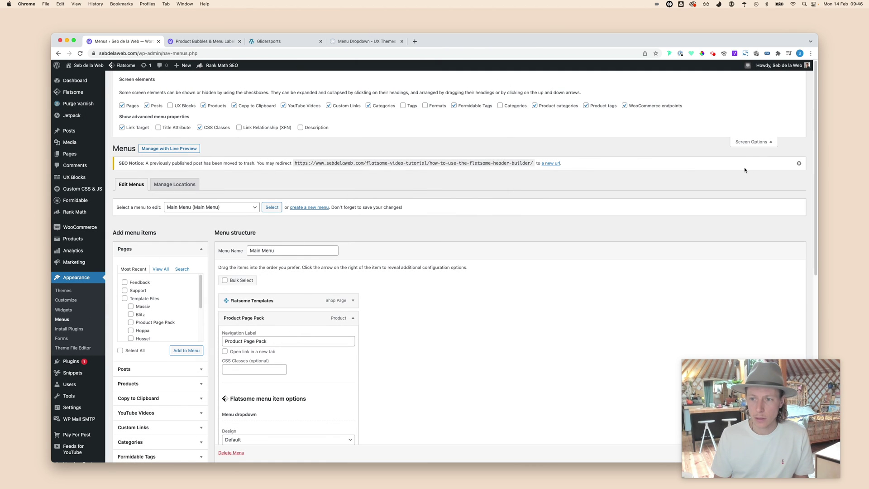
click(206, 128)
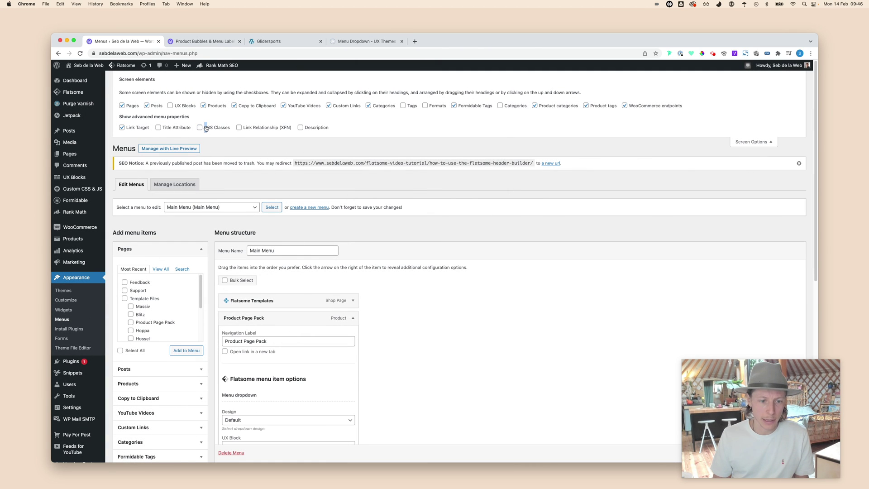
click(205, 129)
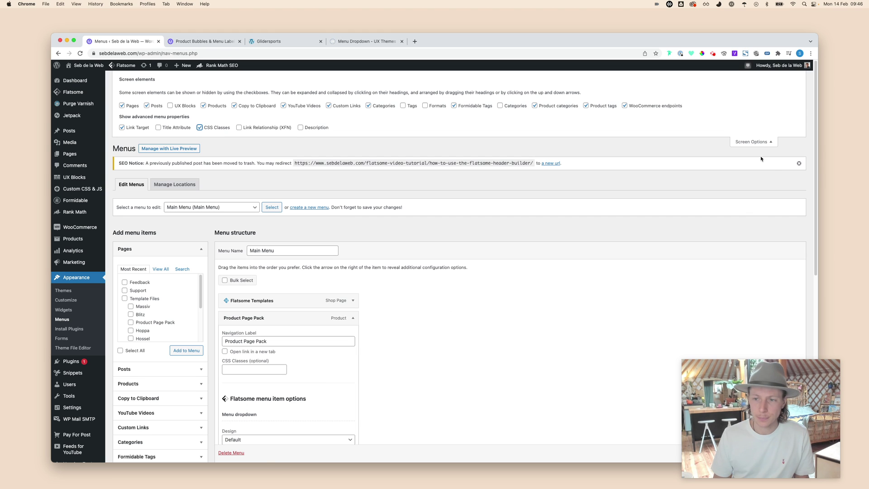
click(754, 141)
Give Product Page Pack the label-new CSS class, save the menu, and reload the site.
click(251, 304)
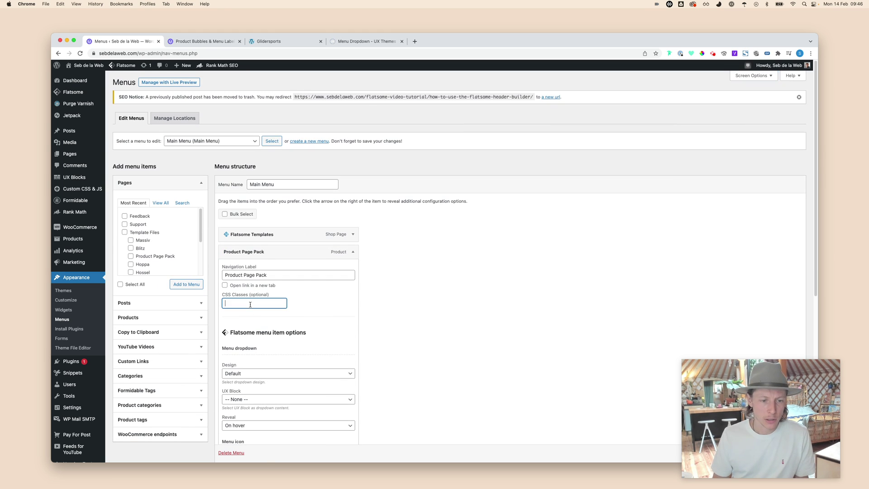
click(366, 40)
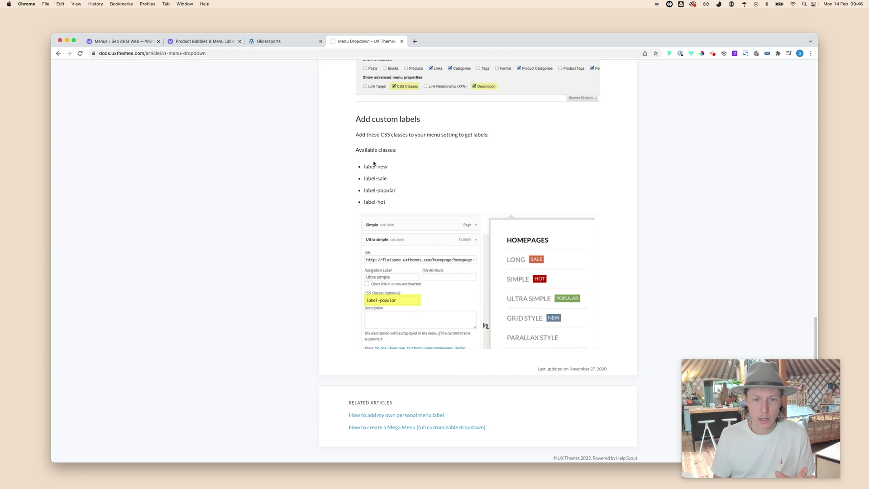
drag(389, 167, 364, 167)
key(super+c)
key(super+1)
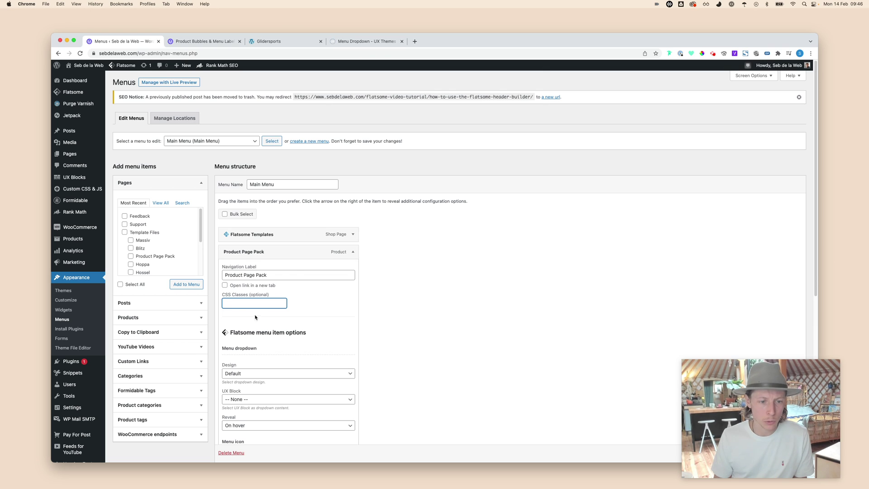
key(super+v)
scroll(634, 317, down, 1)
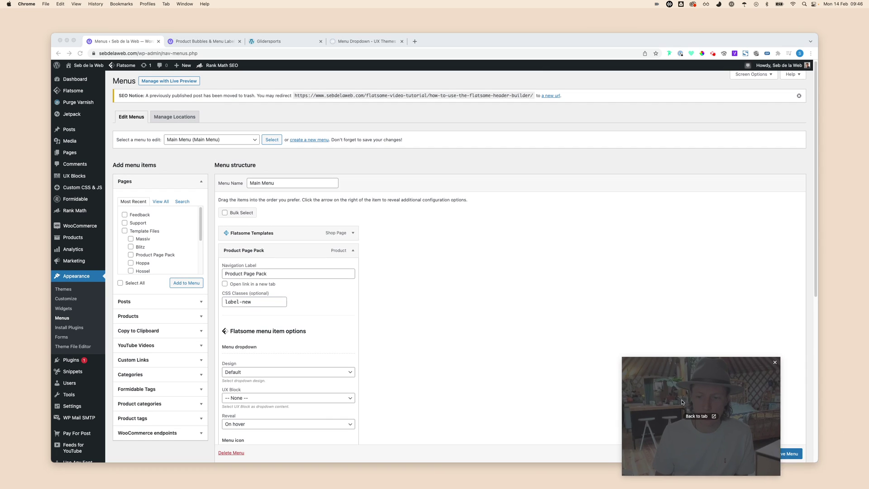
click(789, 455)
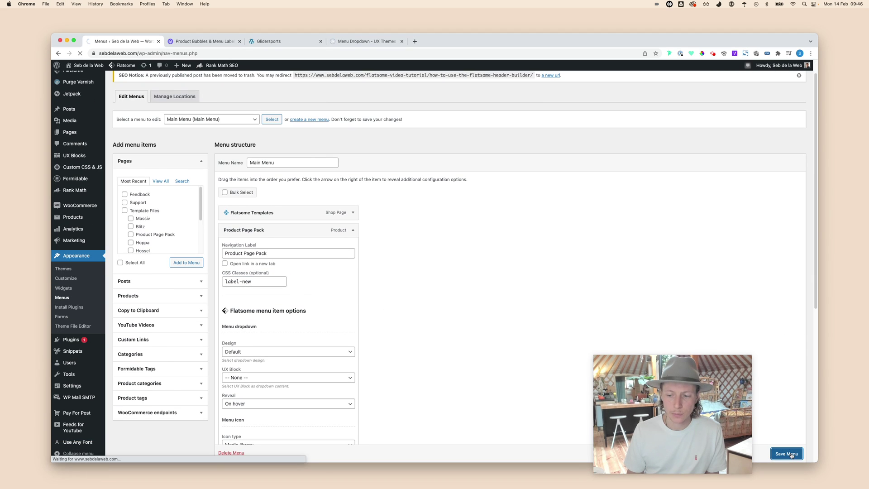
click(214, 42)
key(super+r)
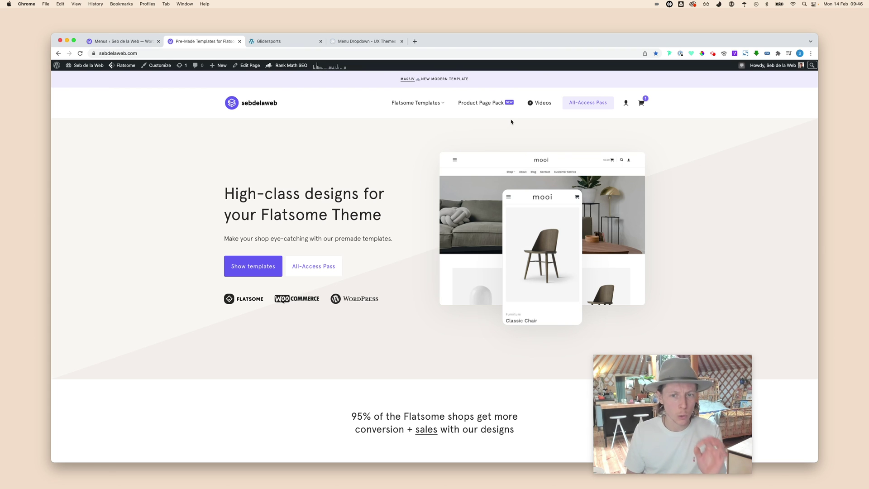
Copy the label-design CSS code from the Product Bubbles & Menu Labels post.
click(58, 53)
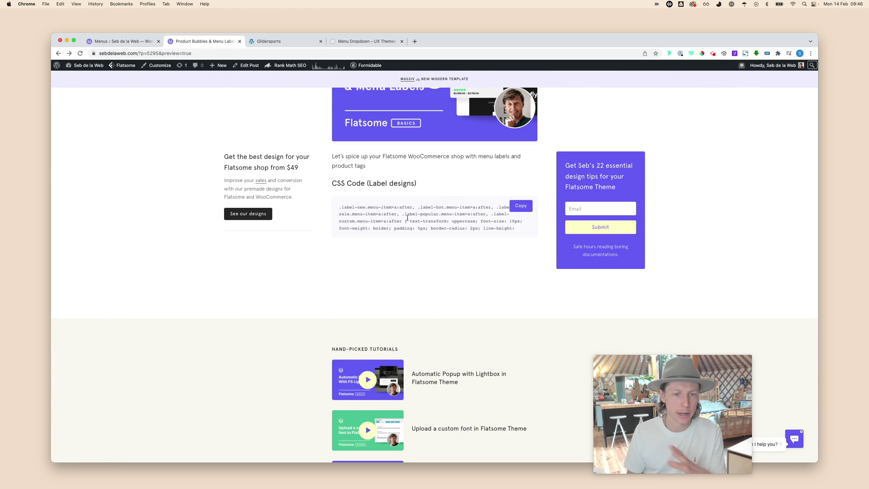
scroll(416, 244, up, 2)
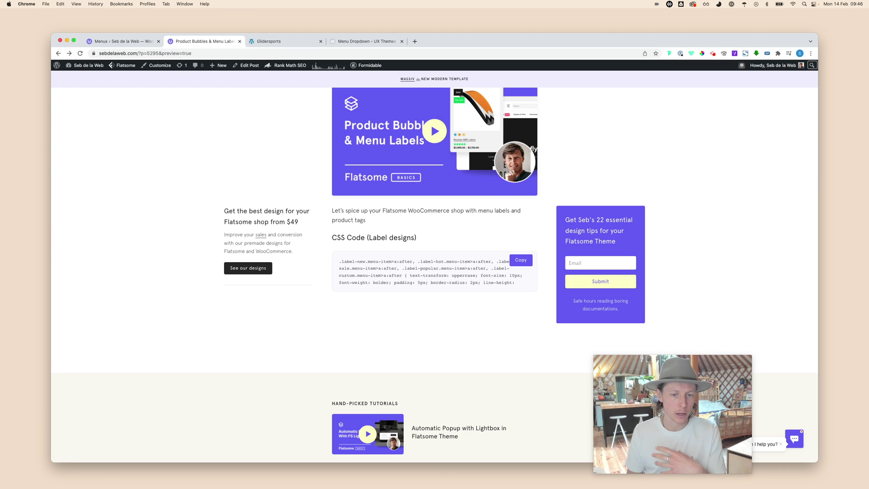
scroll(534, 265, up, 4)
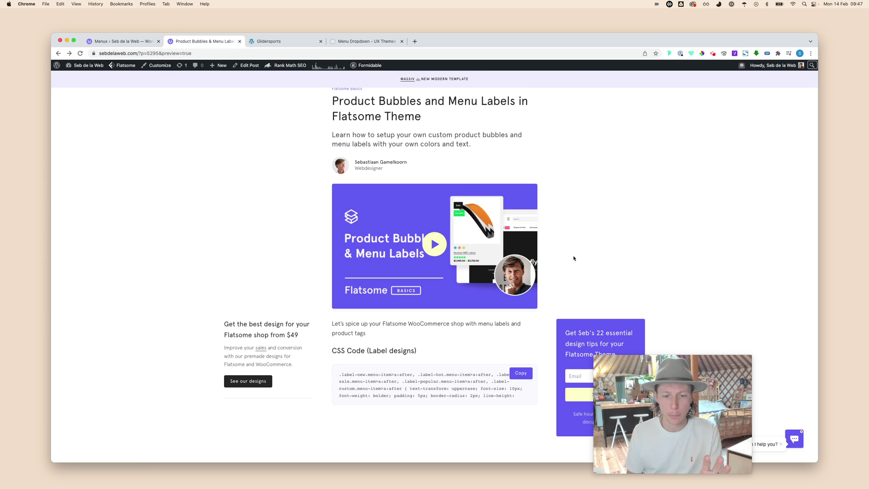
scroll(566, 267, down, 1)
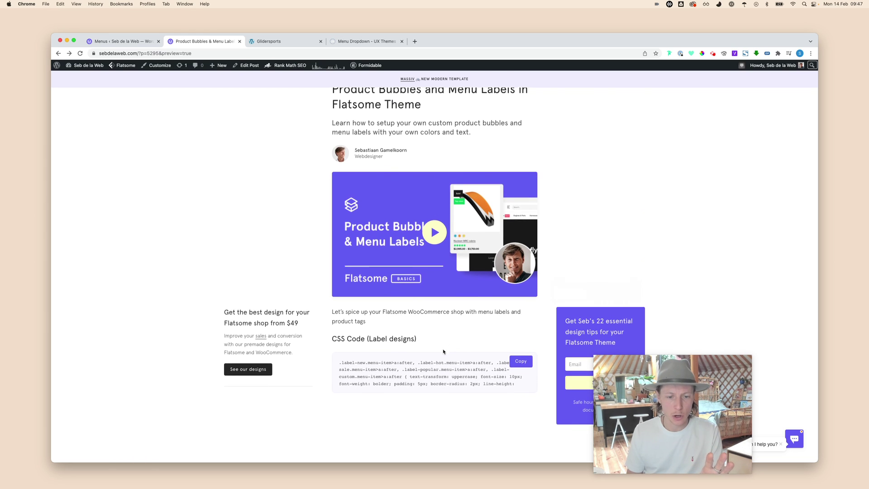
scroll(471, 351, down, 2)
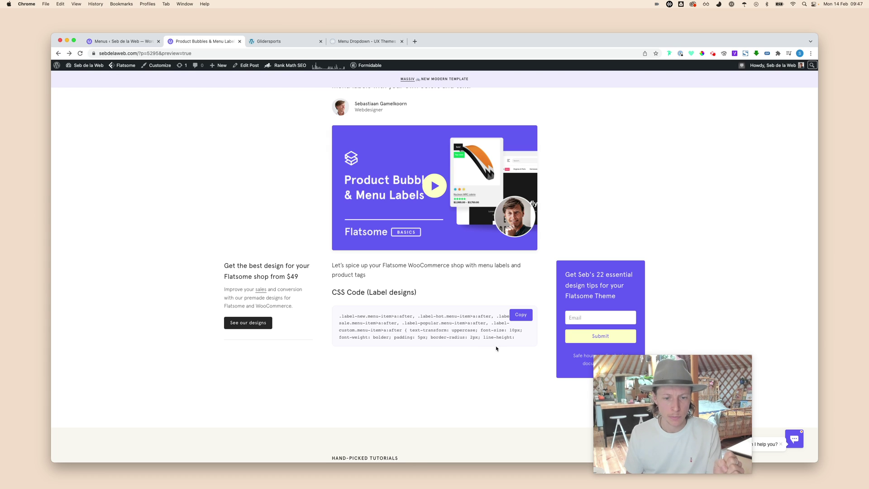
click(521, 317)
drag(670, 412, 750, 417)
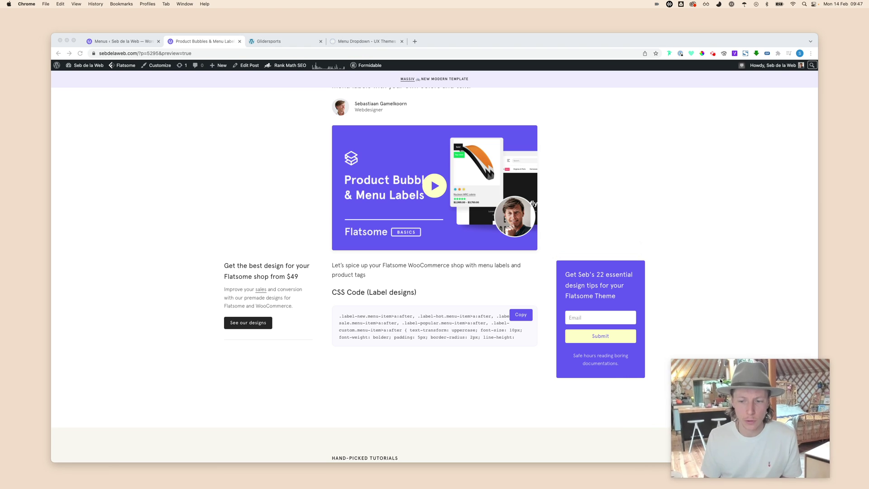
click(131, 42)
Open Flatsome's Advanced options and paste the label CSS into an enlarged All Screens box.
mouse_move(75, 92)
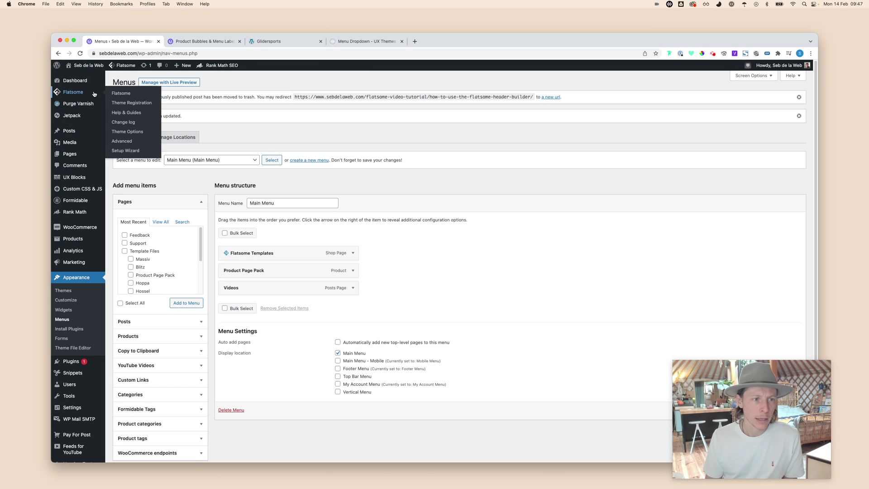
super+click(135, 140)
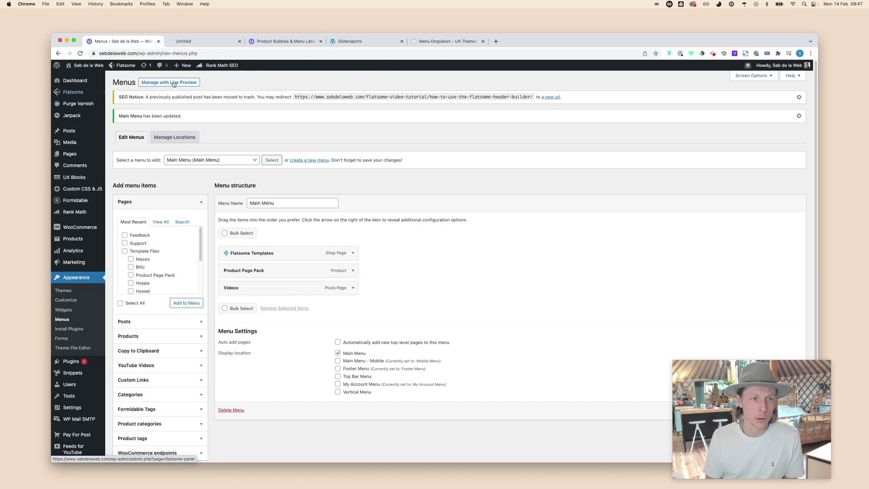
click(205, 41)
drag(204, 41, 136, 42)
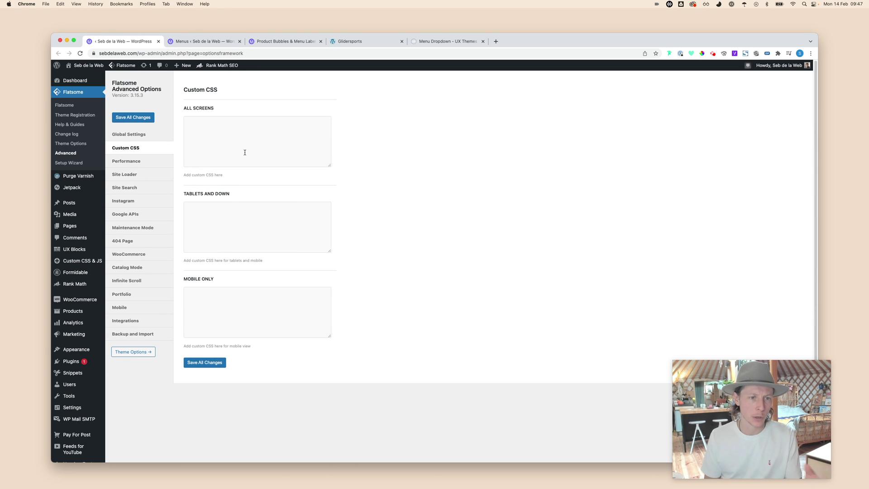
click(273, 153)
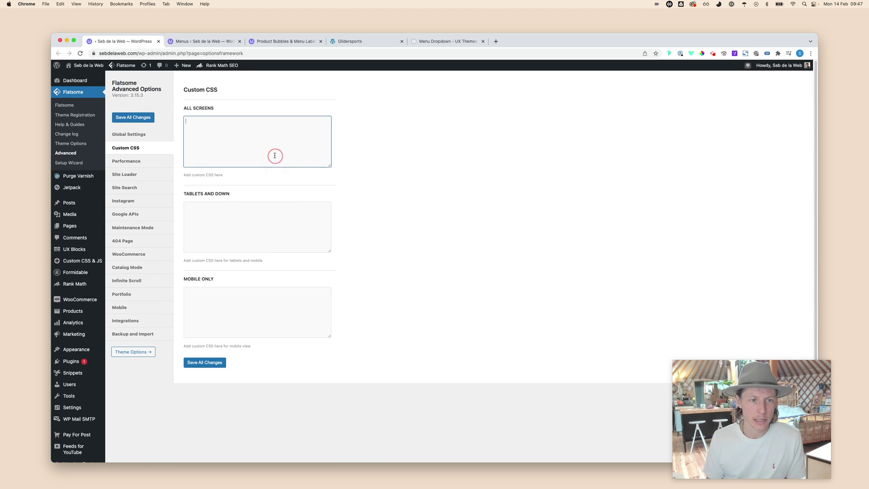
key(super+v)
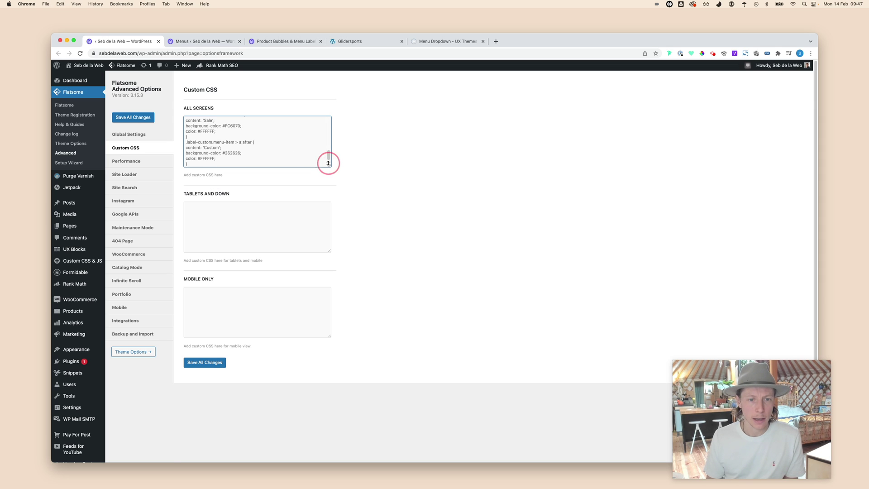
drag(328, 162, 330, 406)
Insert blank lines between the shared, New, Hot, Sale and Custom label rules.
click(215, 197)
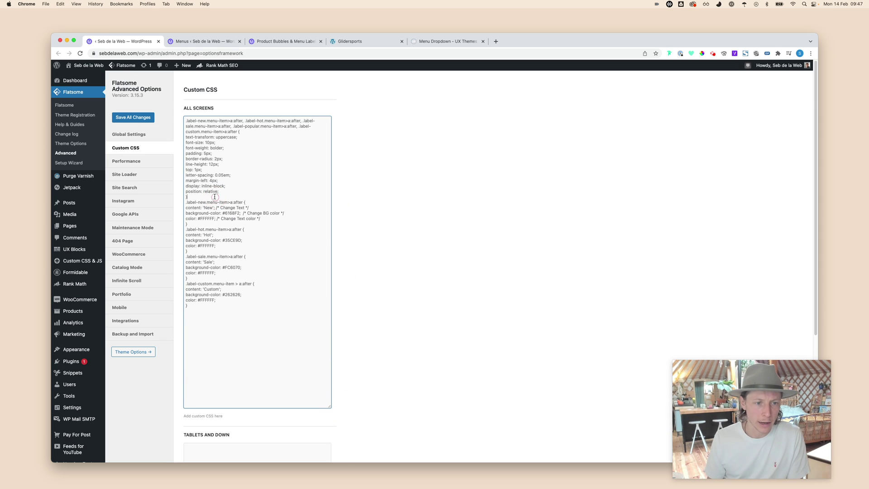
key(Return)
click(208, 230)
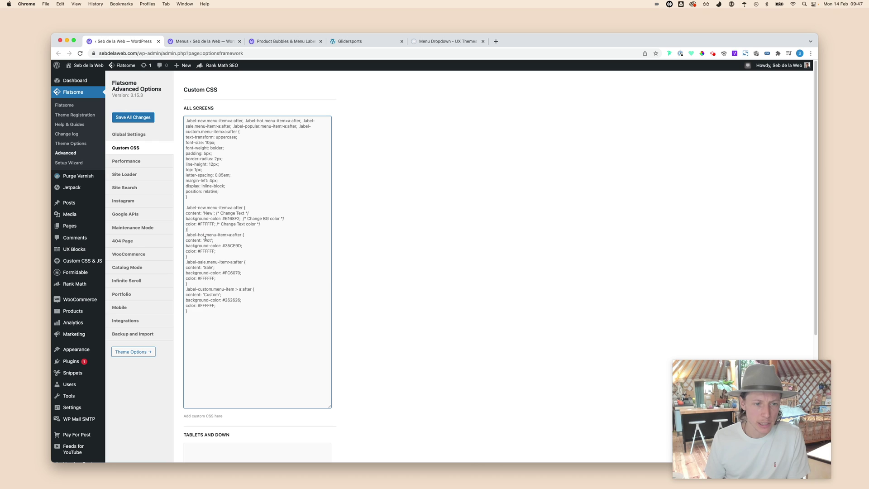
key(Return)
click(195, 263)
key(Return)
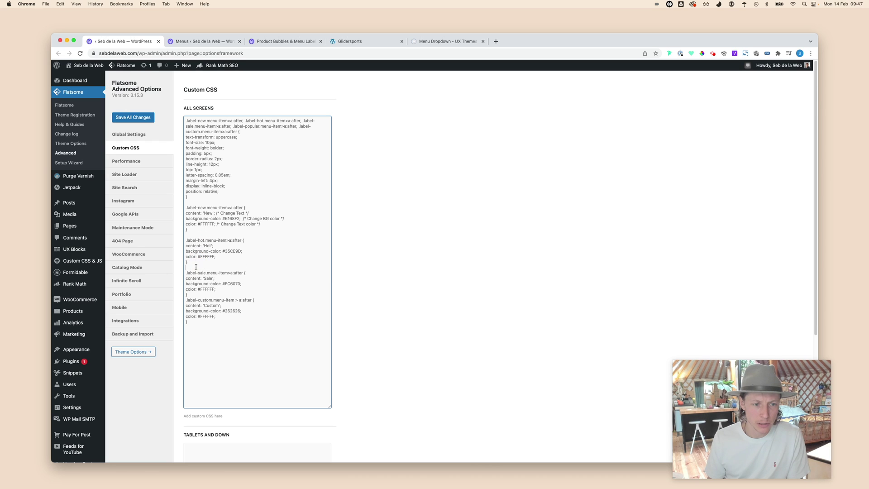
click(191, 297)
key(Return)
key(BackSpace)
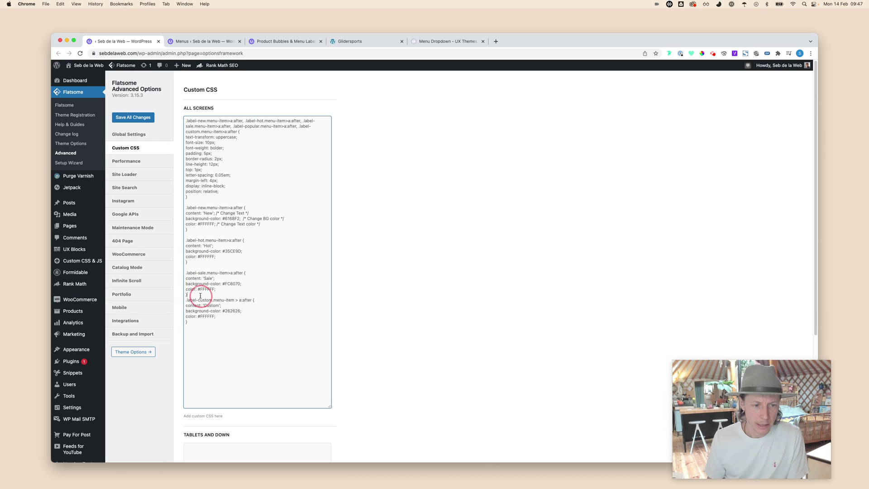
click(200, 294)
key(Return)
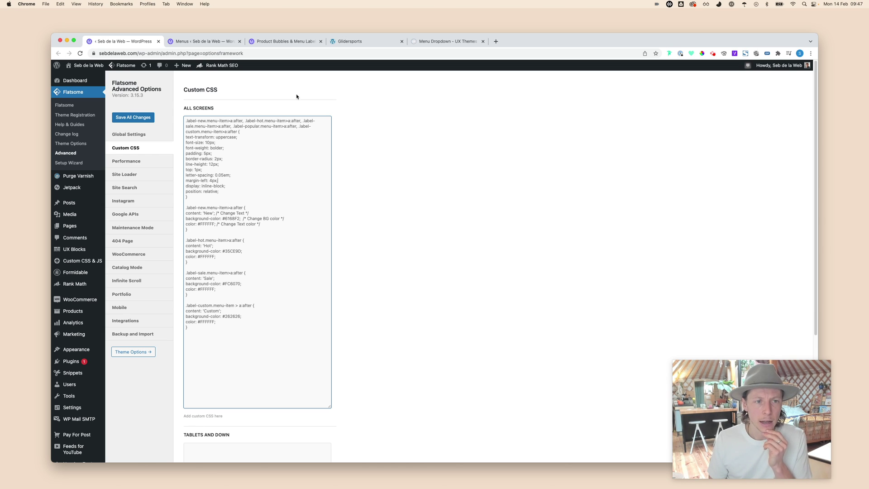
Review the shared bubble styling block and its text-transform setting.
drag(197, 203, 181, 112)
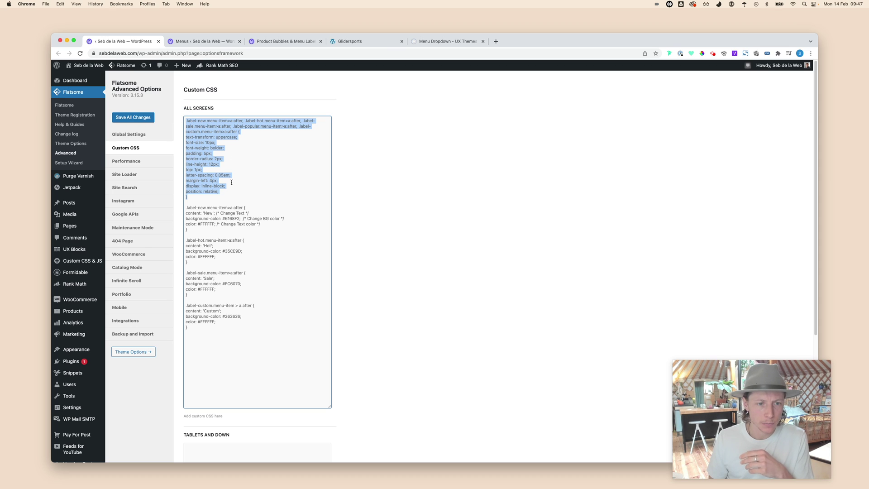
click(273, 130)
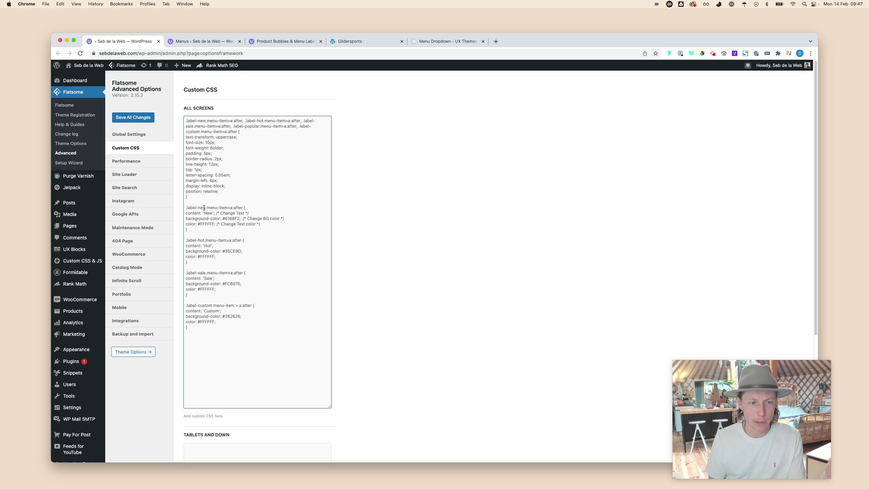
click(202, 239)
click(205, 273)
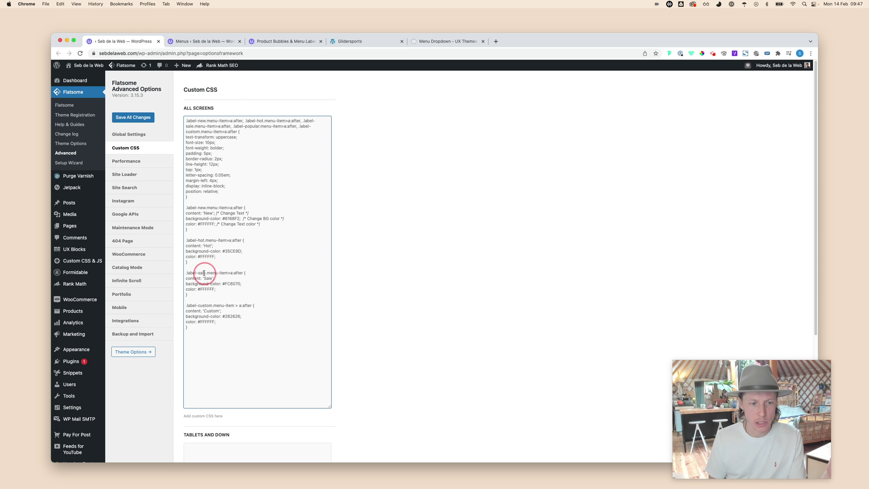
drag(244, 137, 216, 137)
click(211, 142)
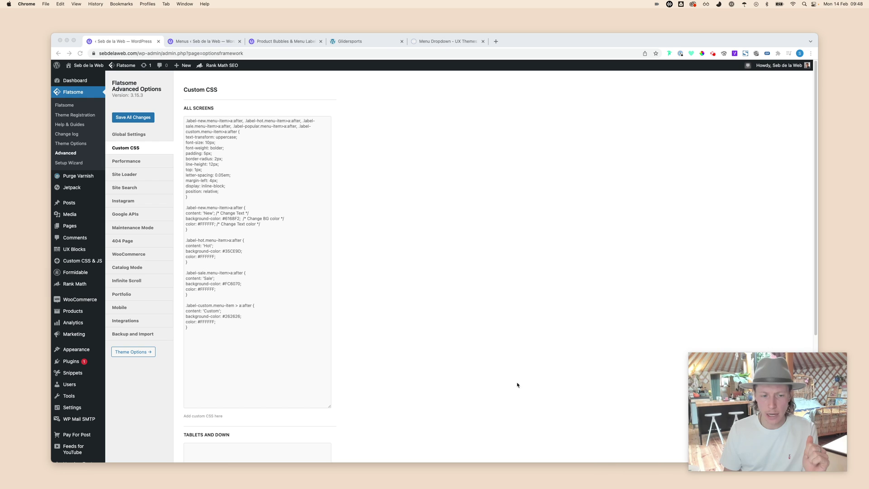
Save the Flatsome custom CSS and reload the Product Bubbles post to see the labels.
scroll(517, 386, down, 5)
click(205, 420)
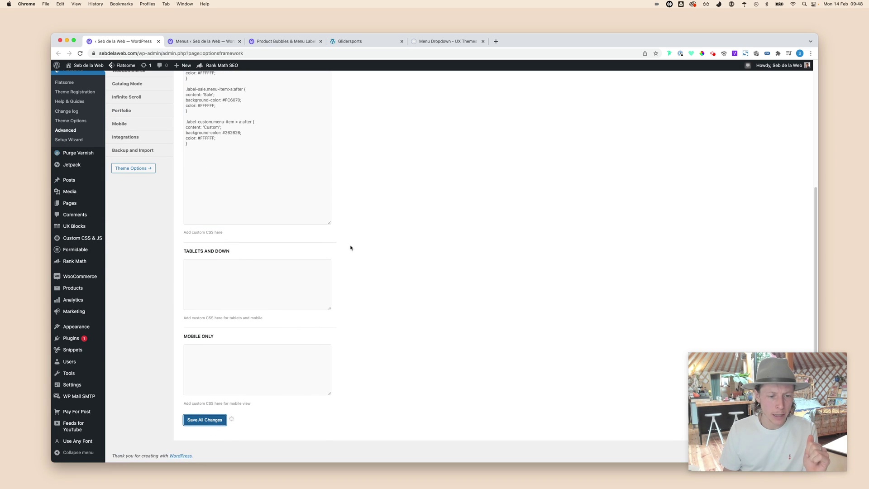
click(277, 42)
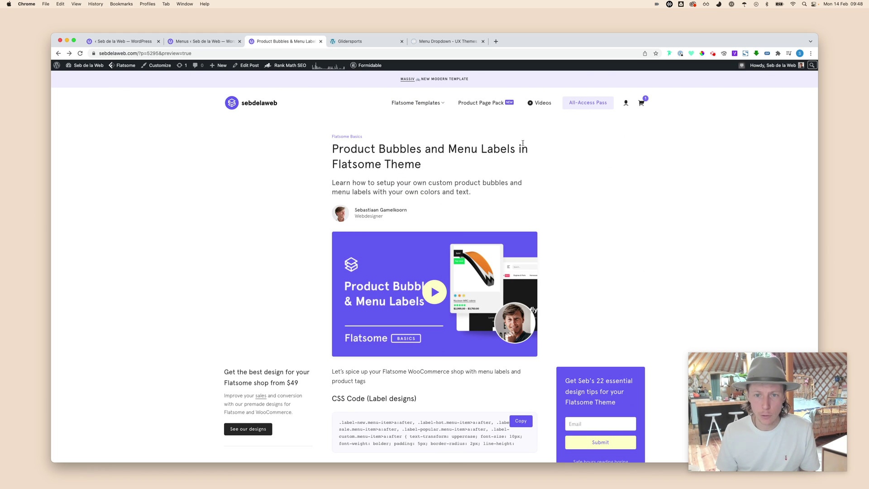
key(super+r)
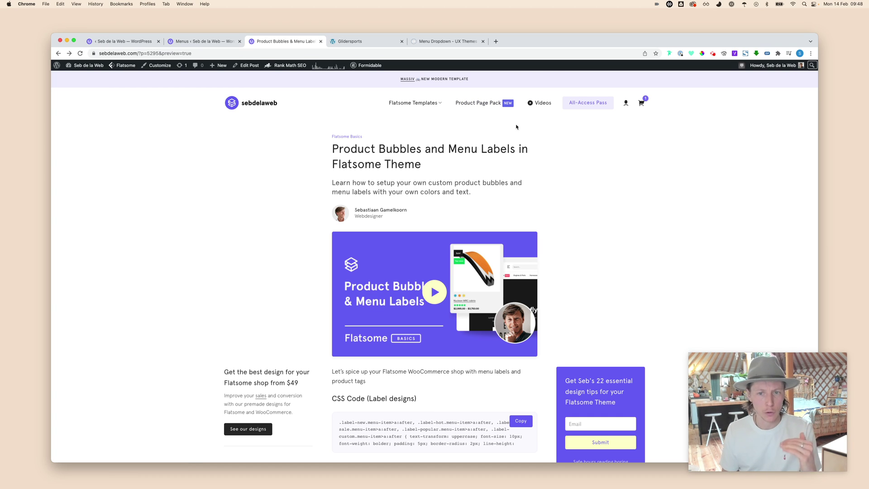
Set the label font-size to 9px, save the custom CSS, and reload the article preview.
click(131, 41)
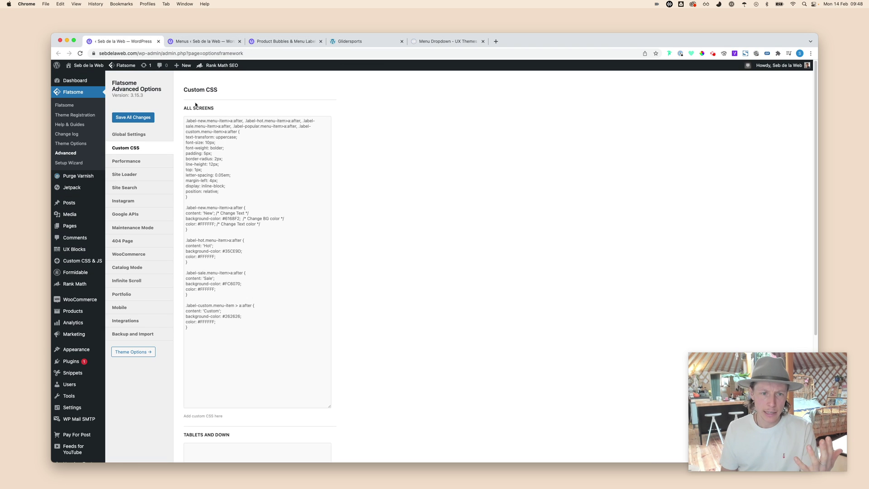
click(207, 142)
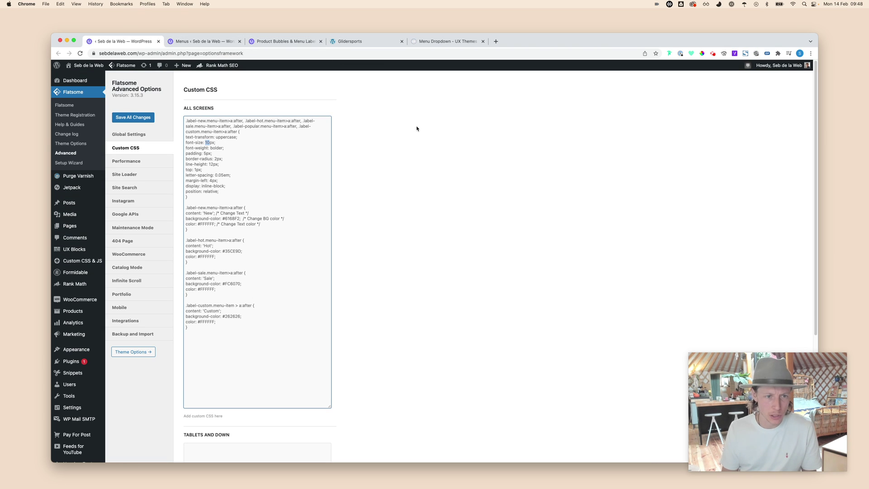
text(9)
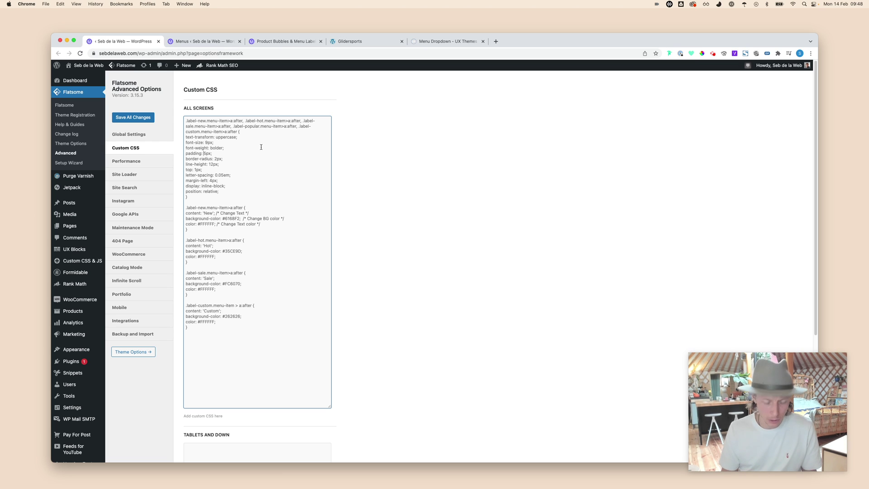
drag(722, 381, 666, 371)
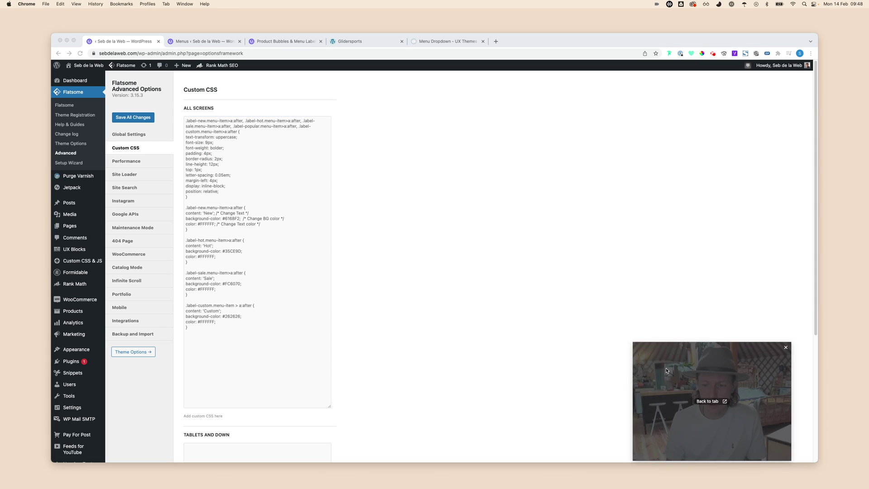
scroll(330, 386, down, 5)
click(209, 418)
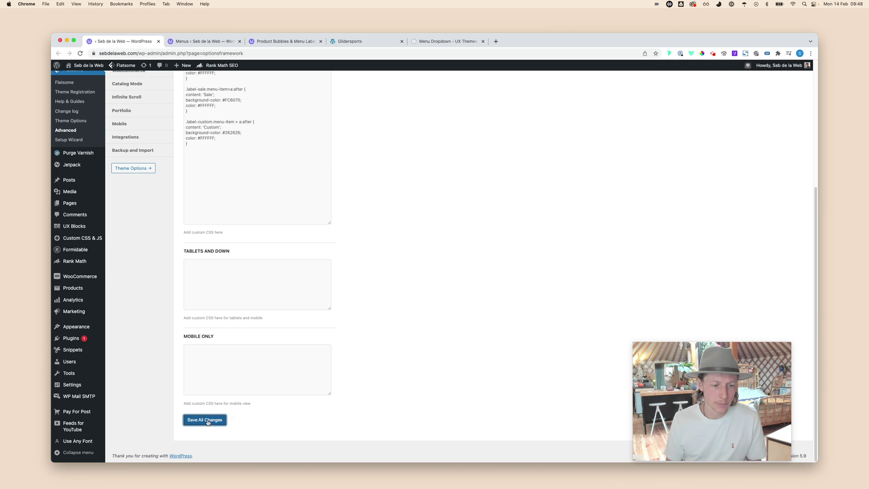
click(284, 43)
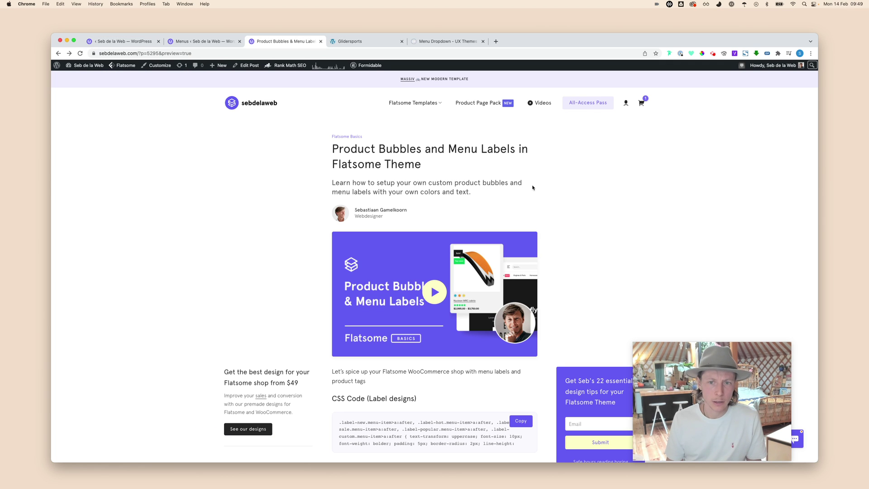
key(super+r)
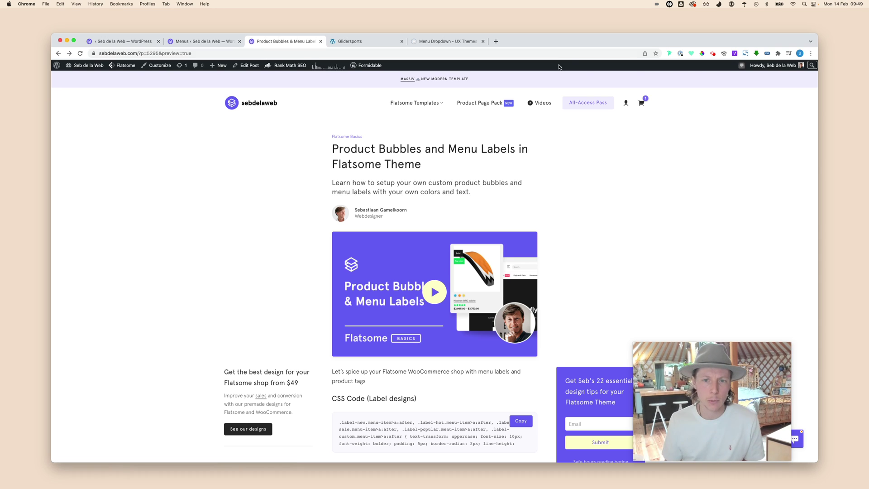
Review the shared label selectors and styling properties in the Custom CSS.
click(123, 42)
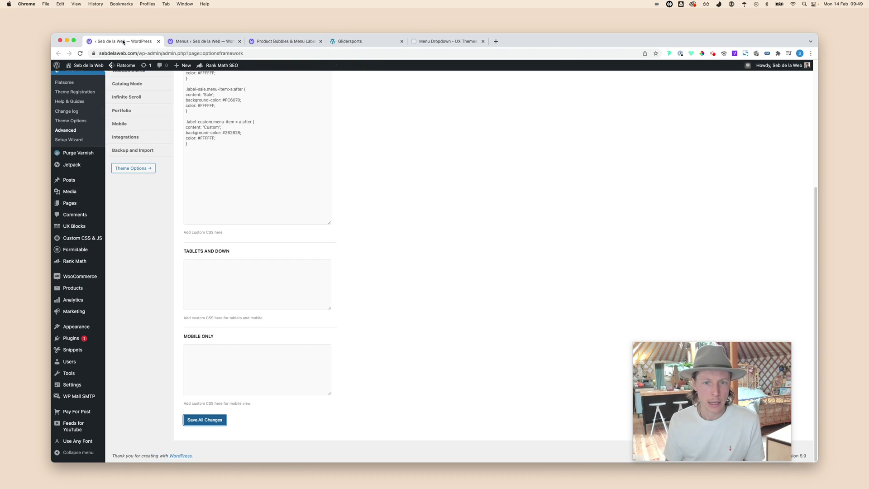
scroll(272, 204, up, 5)
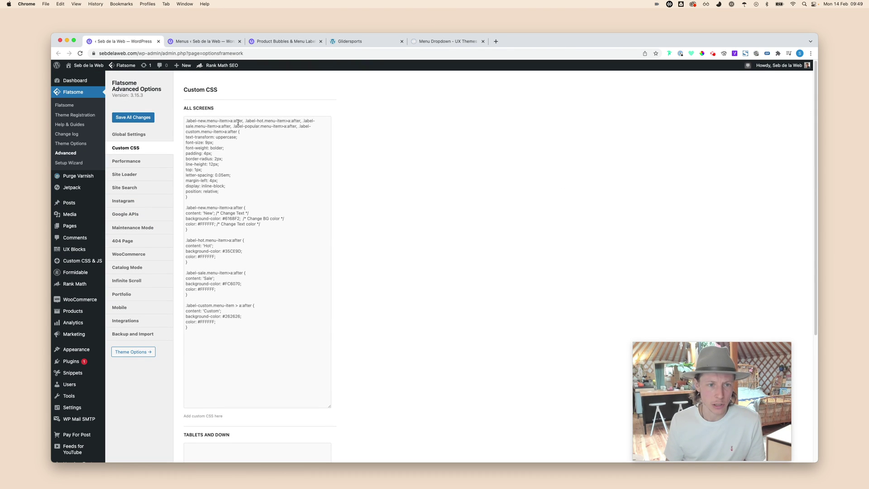
click(199, 121)
drag(259, 121, 257, 129)
click(192, 125)
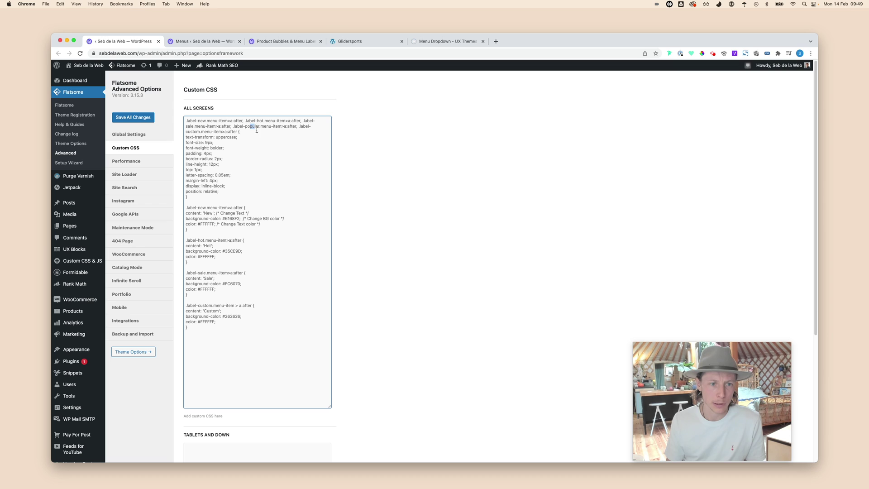
drag(219, 192, 181, 138)
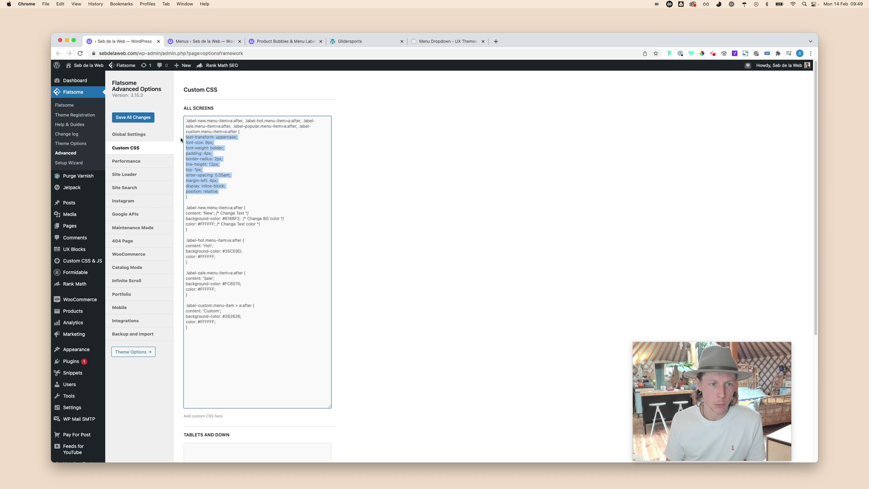
scroll(223, 213, down, 3)
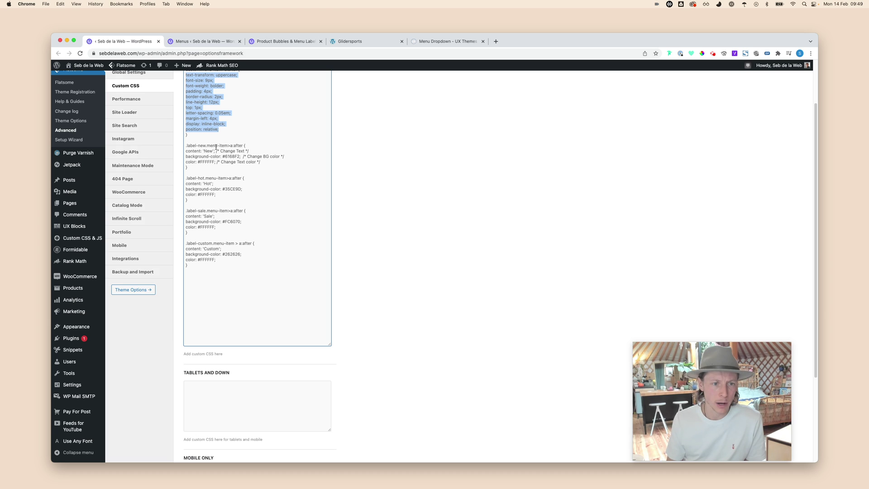
click(264, 41)
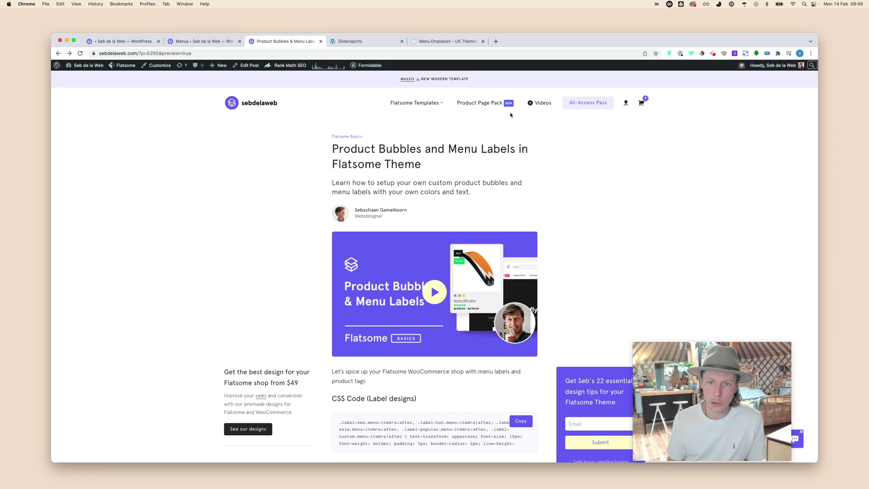
key(super+1)
Change the label-new content text to 'Nieuw', save, and reload the article preview.
double_click(208, 151)
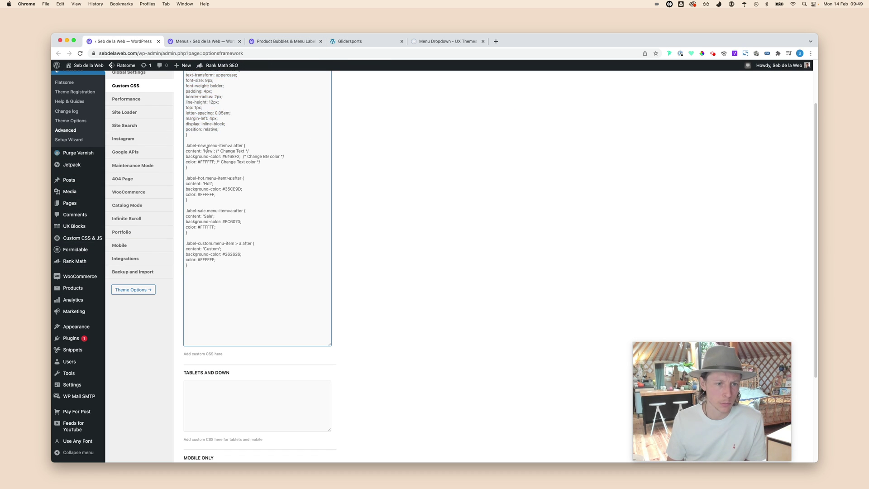
text(Nieuw)
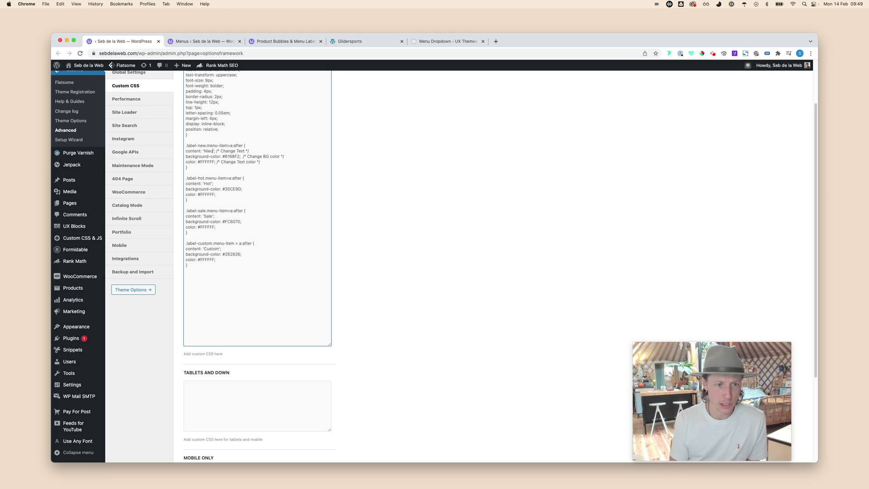
drag(758, 436, 709, 435)
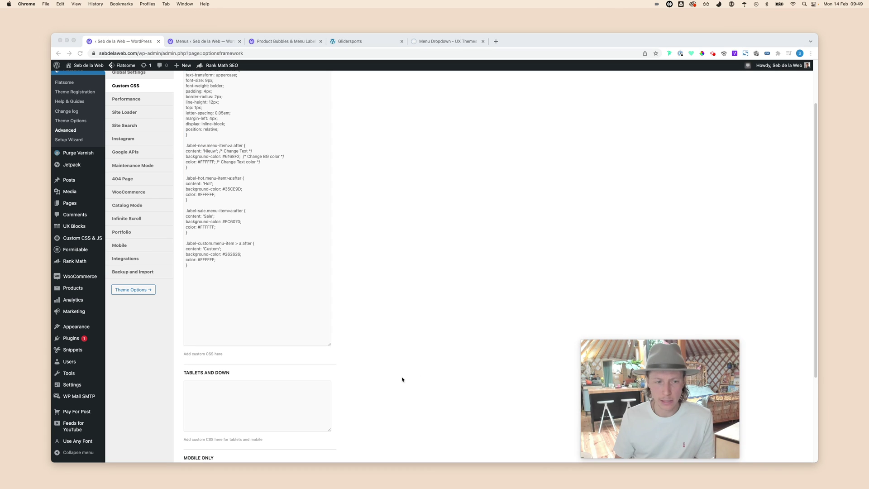
scroll(394, 384, down, 5)
click(222, 421)
click(222, 420)
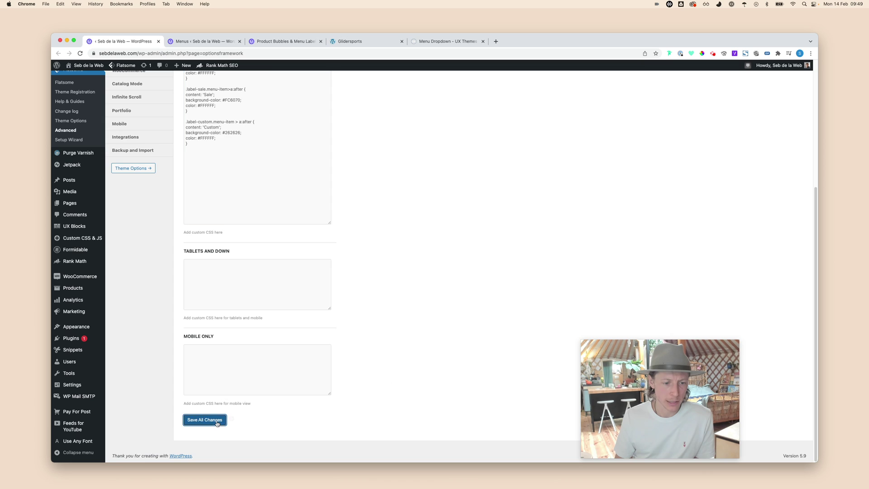
click(285, 40)
key(super+r)
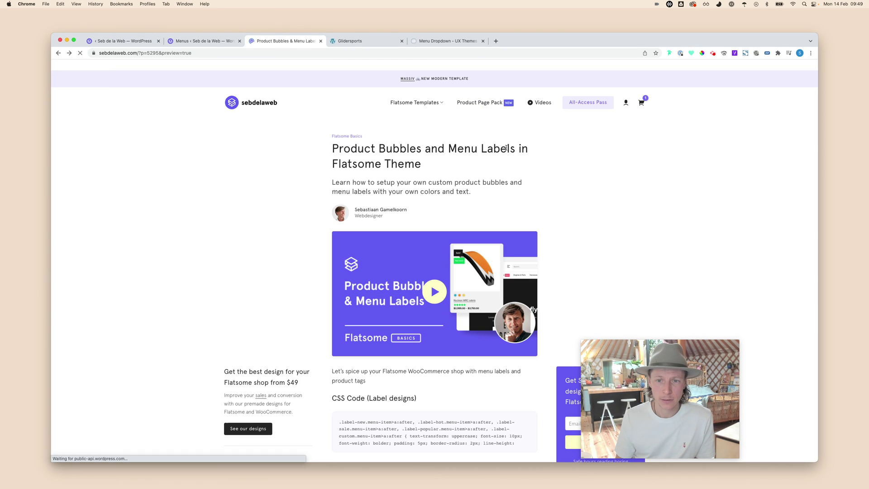
key(super+1)
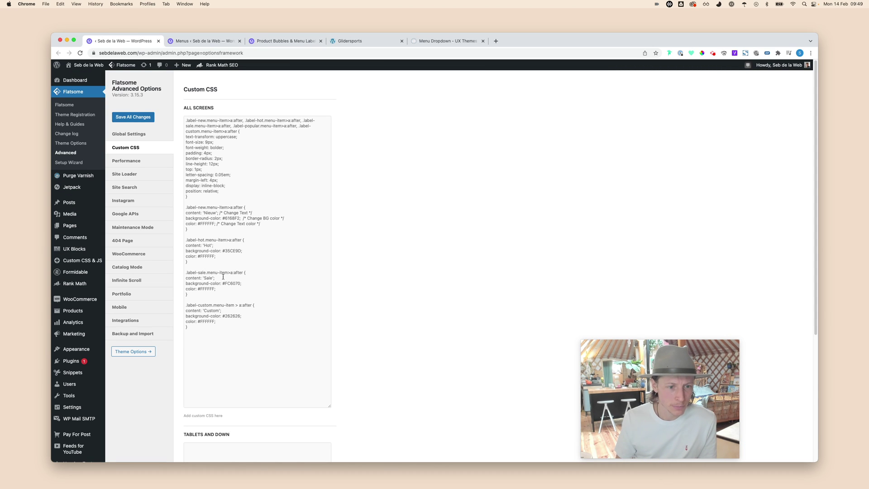
Append !important to the New label's 'Nieuw' content line and save the Custom CSS.
click(217, 214)
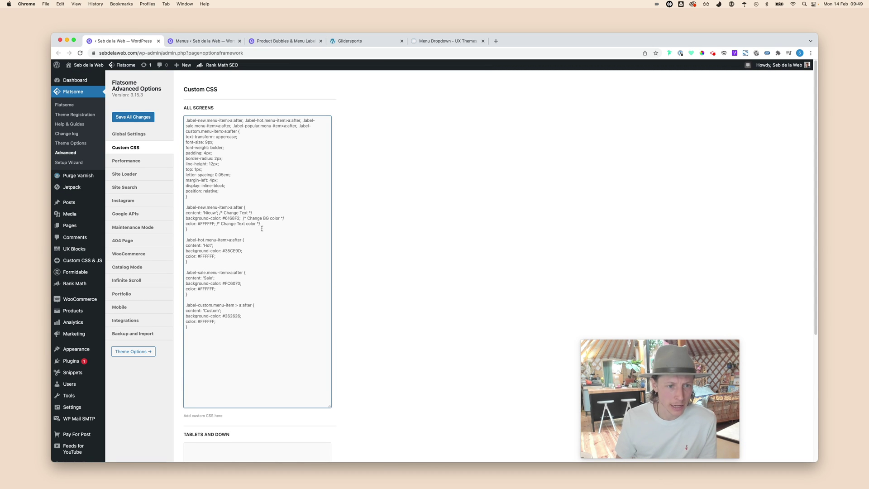
text(!important)
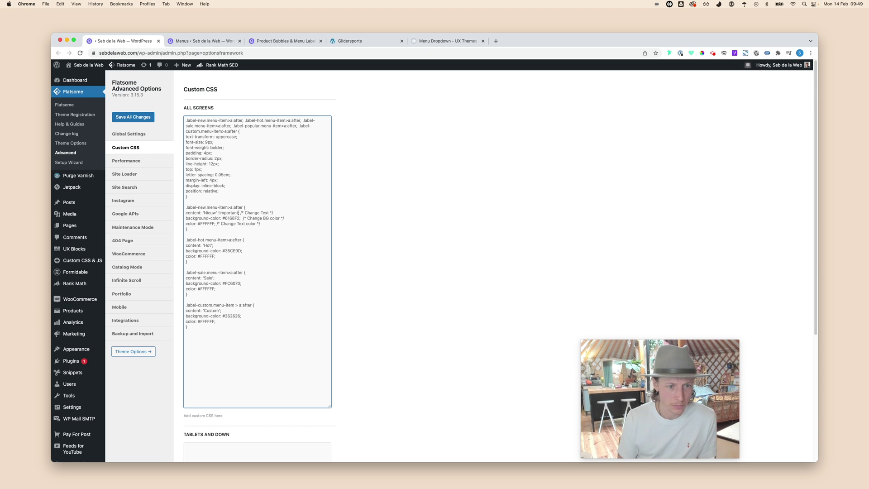
scroll(296, 409, down, 5)
click(204, 420)
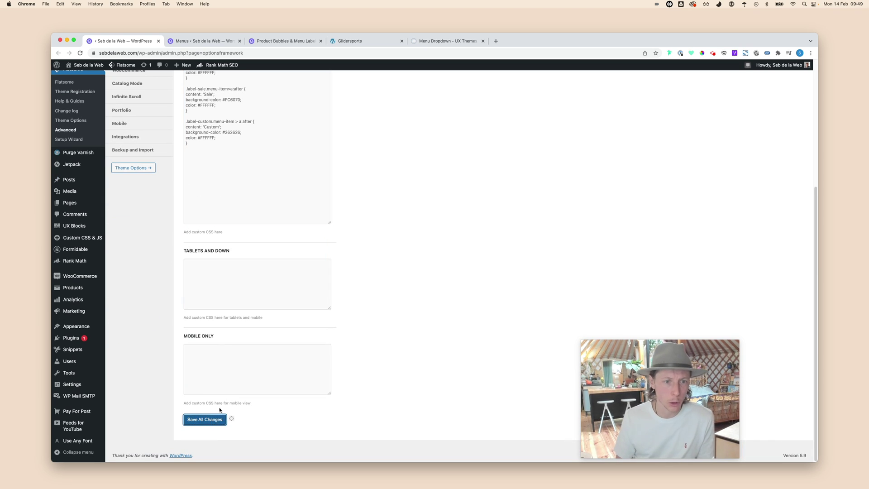
Reload the article preview to check the New label, then return to the Custom label rule.
click(305, 42)
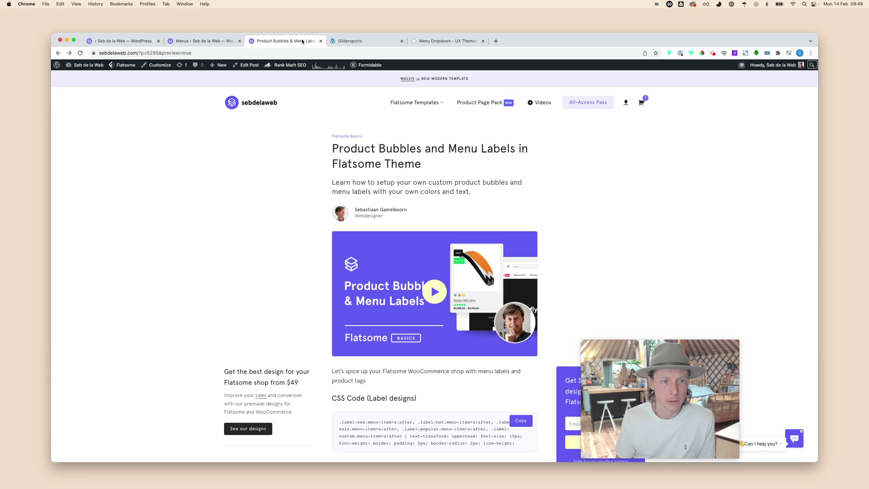
key(super+r)
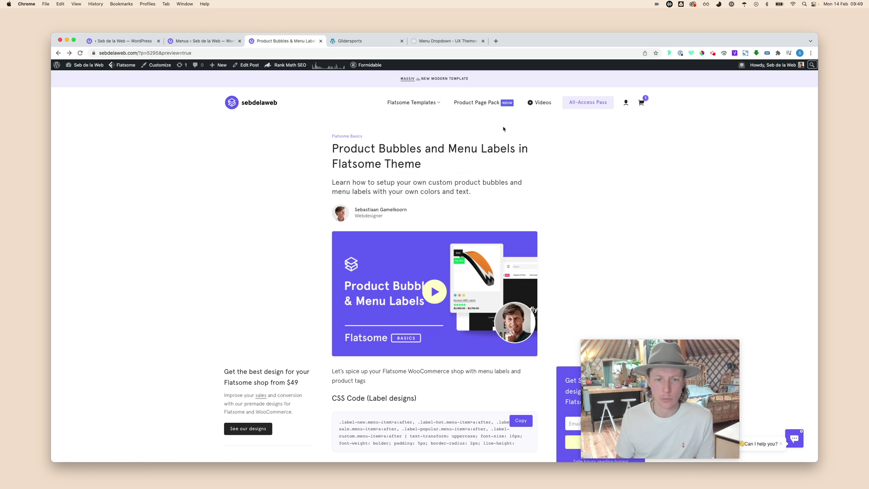
key(super+1)
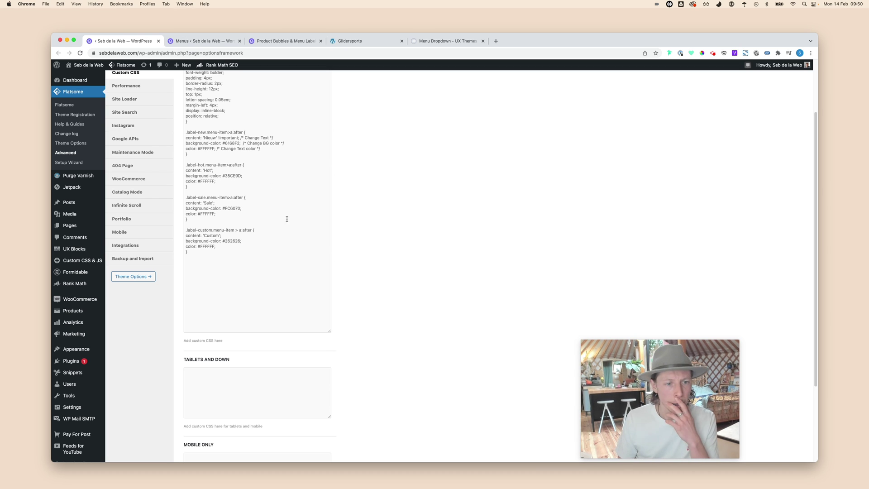
scroll(264, 186, up, 2)
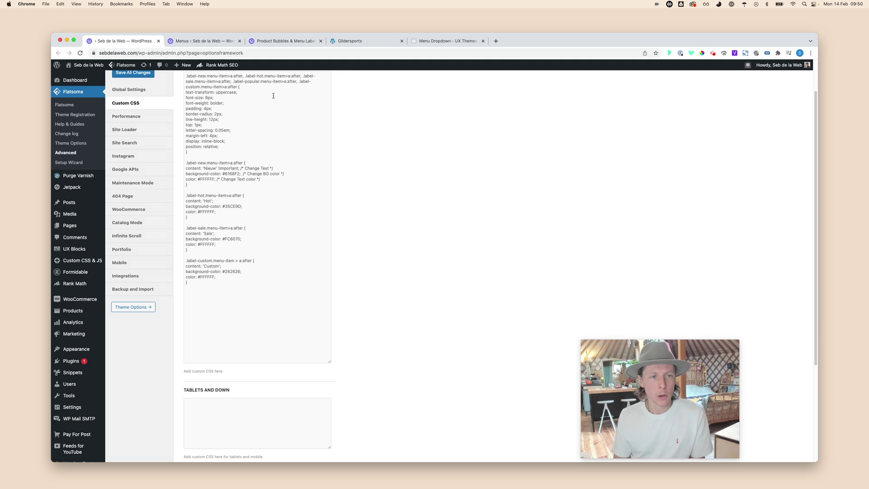
double_click(201, 259)
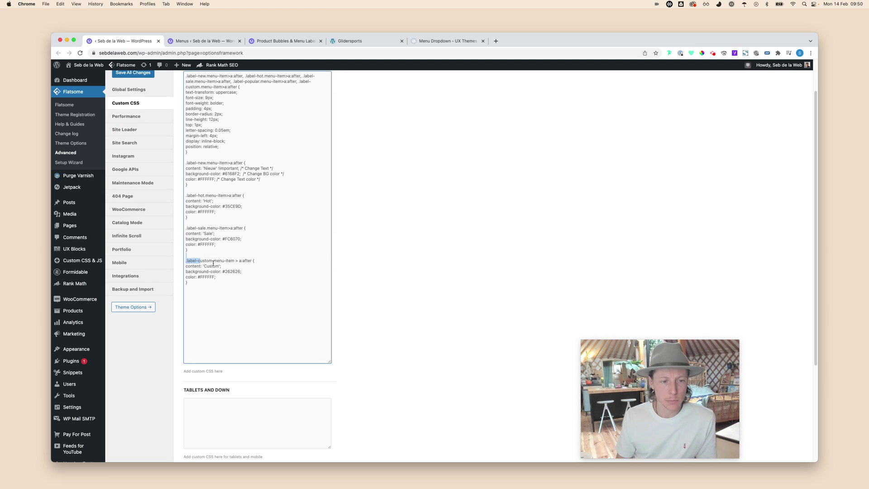
Go to the site's menu editor, briefly checking the menu dropdown documentation.
click(213, 260)
click(208, 41)
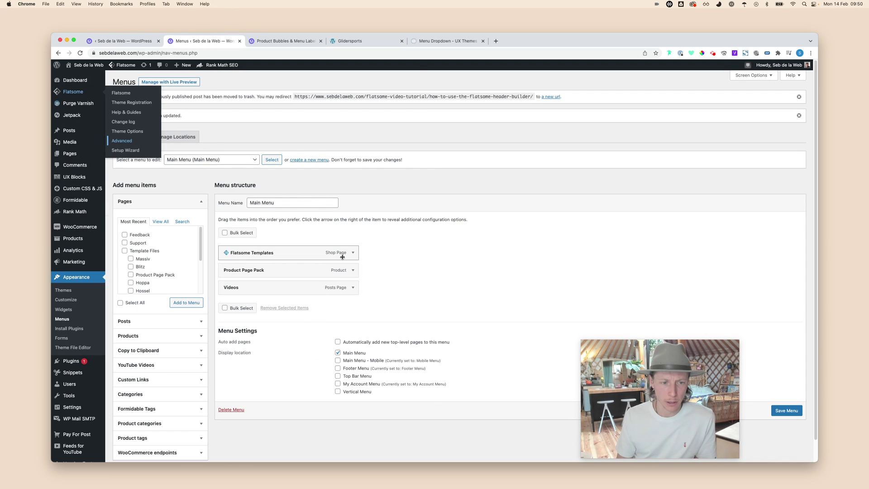
click(436, 41)
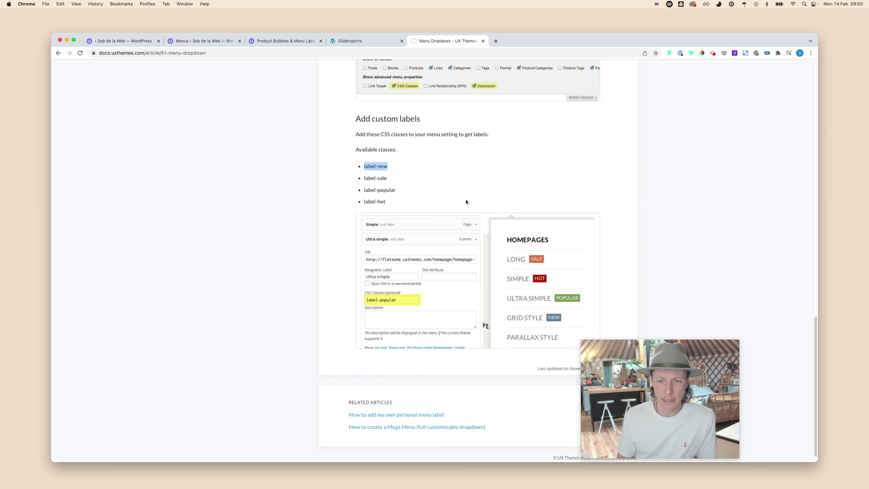
click(222, 41)
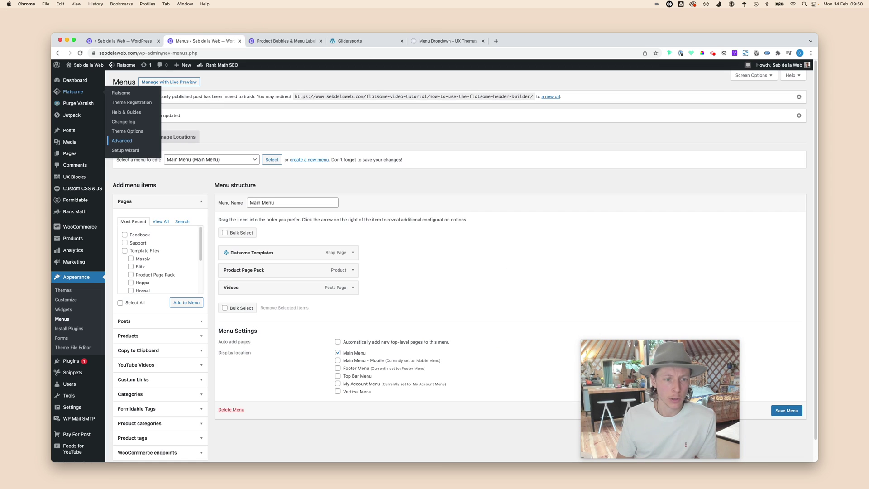
Change Product Page Pack's CSS class from label-new to label-trendy and save the Main Menu.
click(353, 270)
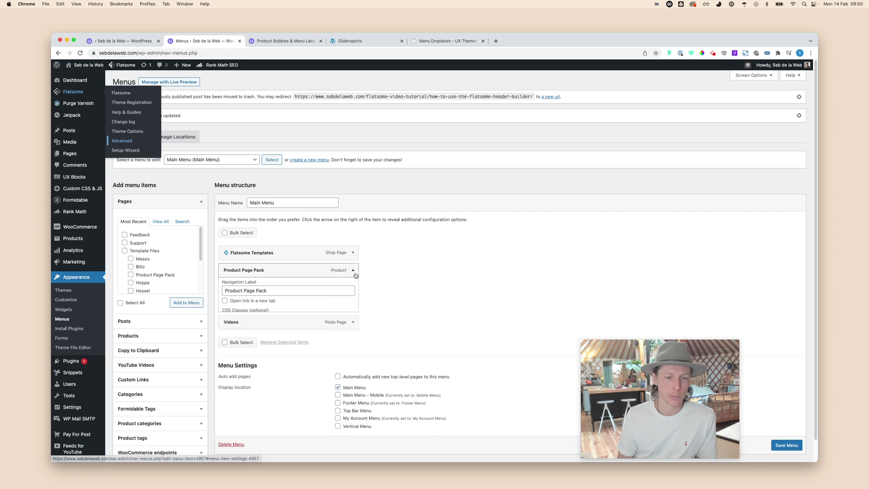
drag(242, 322, 324, 324)
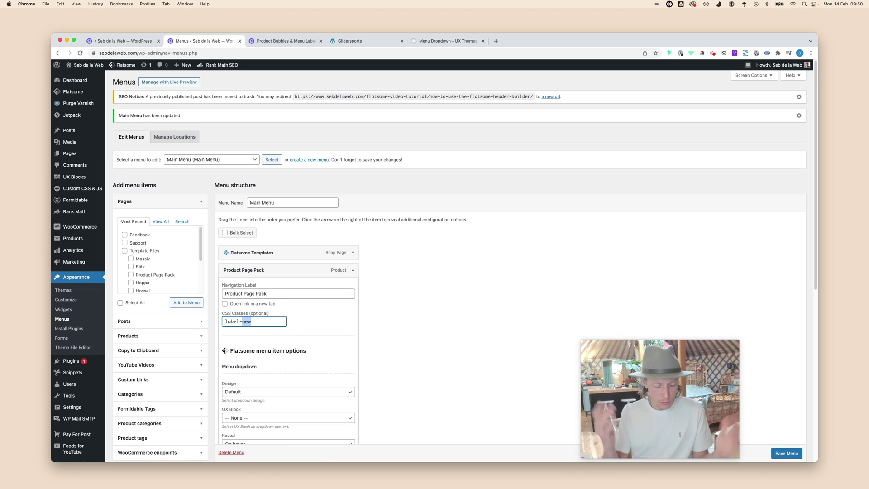
text(trendy)
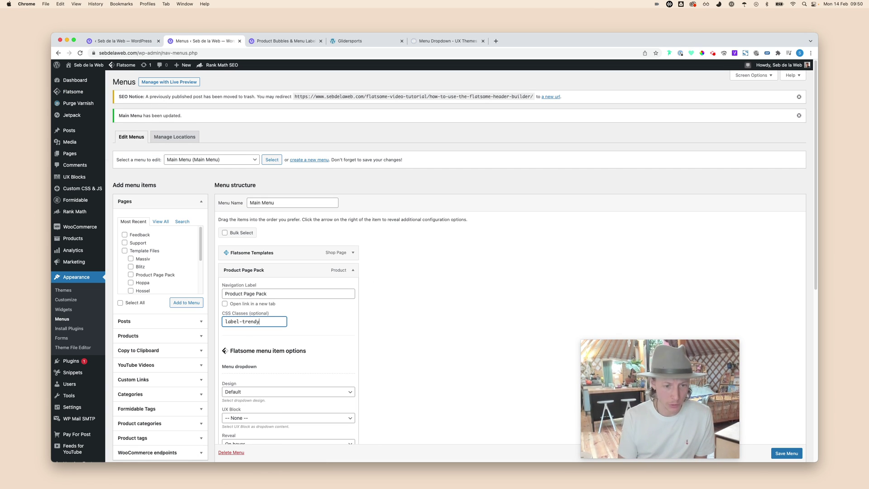
click(787, 453)
scroll(634, 317, down, 1)
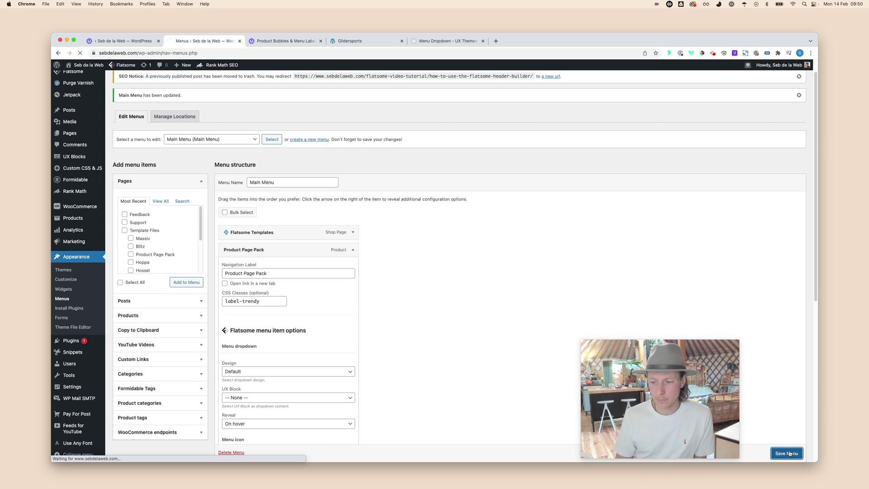
Rename the .label-custom selector to .label-trendy and its content 'Custom' to 'Trendy'.
key(super+1)
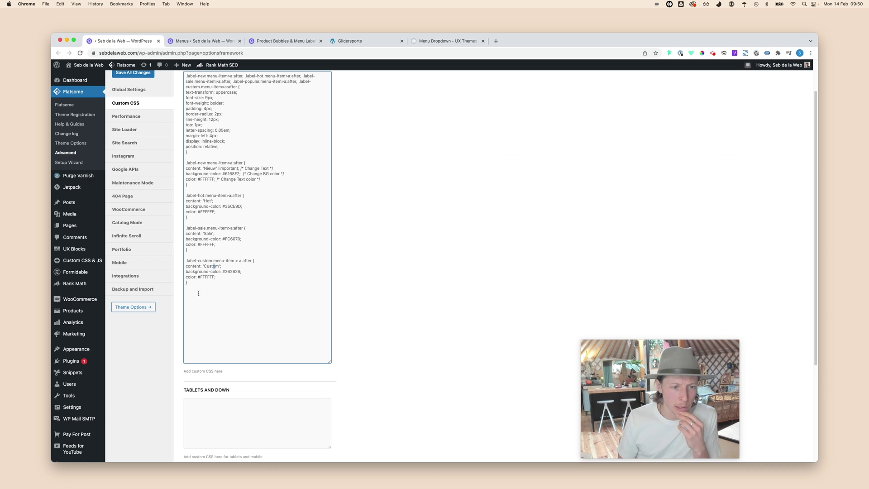
drag(194, 290, 178, 260)
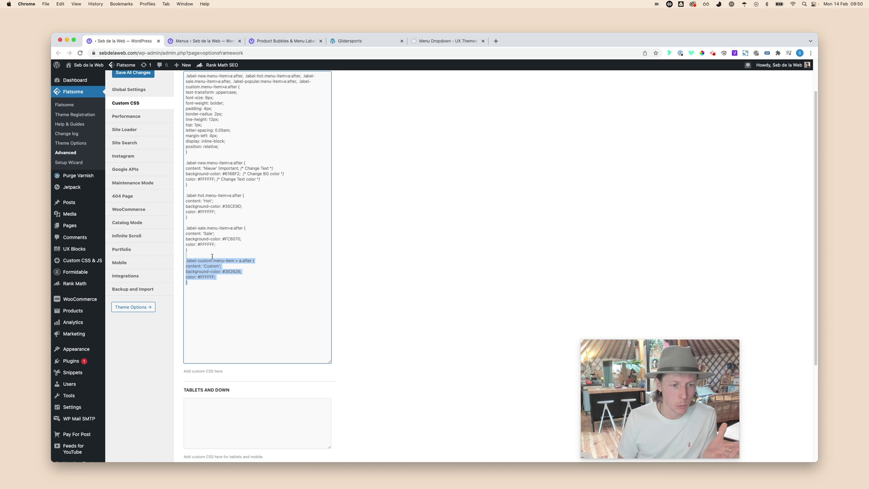
double_click(204, 261)
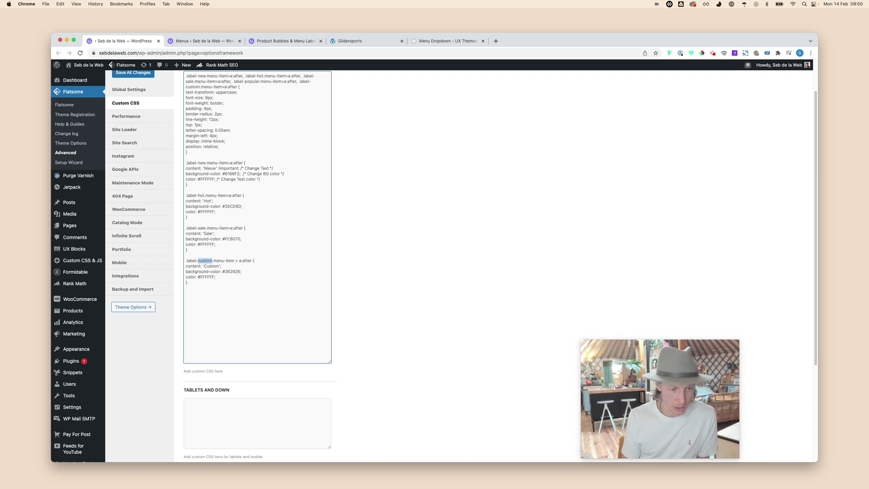
text(trendy)
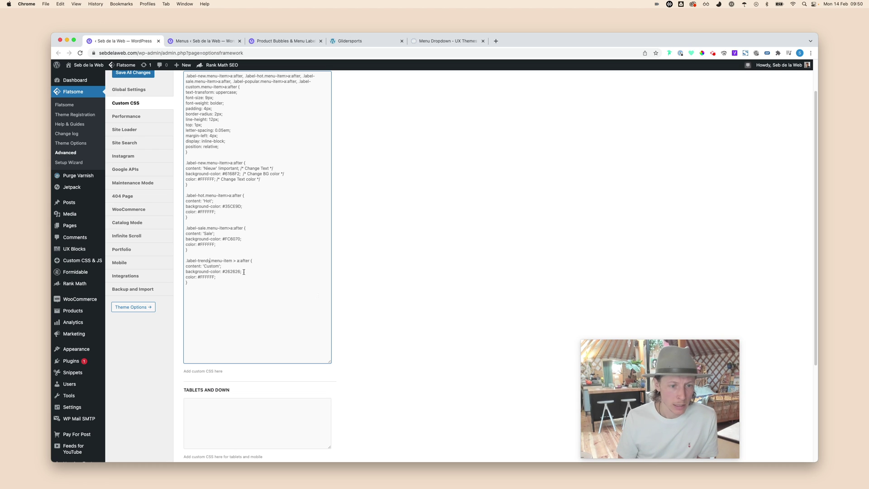
double_click(211, 266)
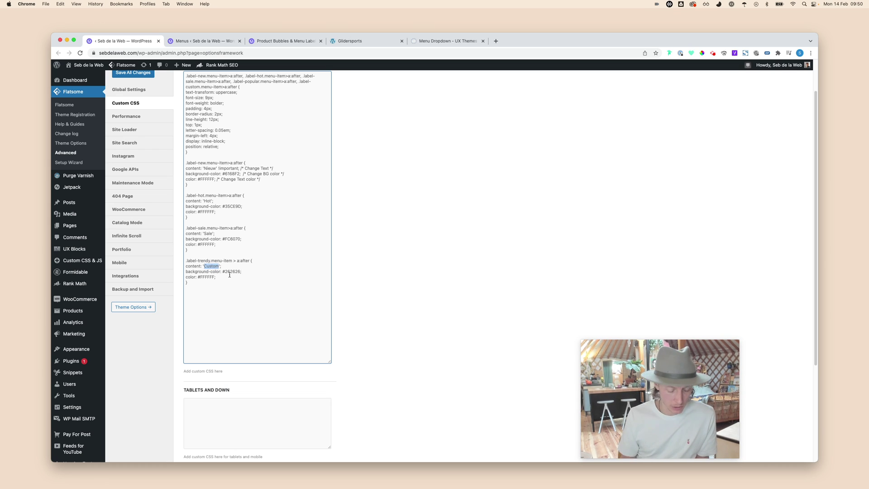
text(Trendy)
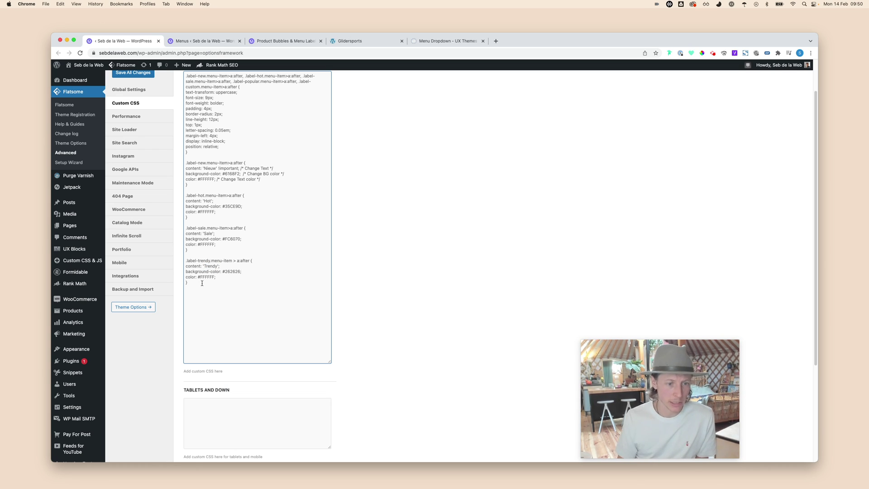
Review the comments about changing label text and text colour, then save the Custom CSS.
drag(242, 271, 204, 277)
click(232, 277)
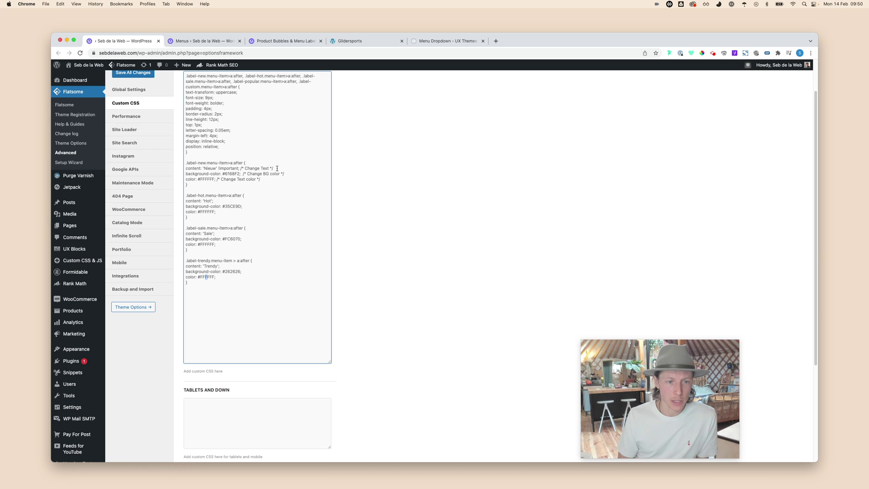
drag(276, 168, 252, 169)
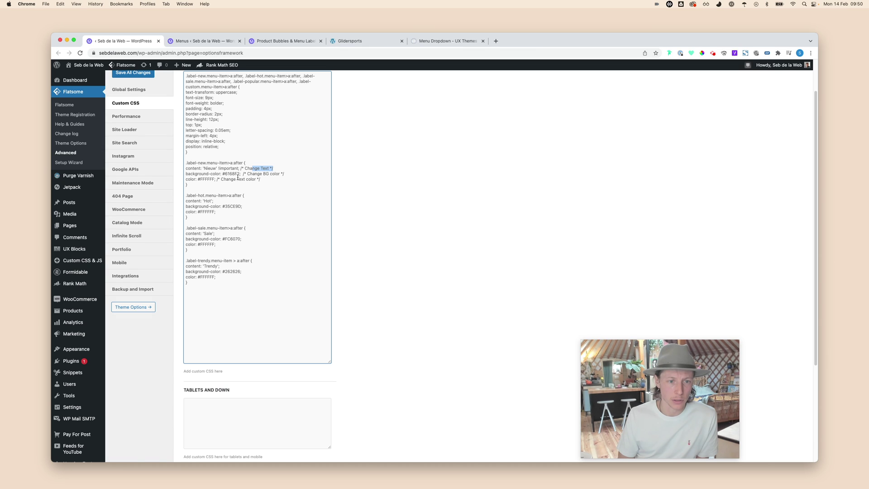
drag(244, 179, 258, 179)
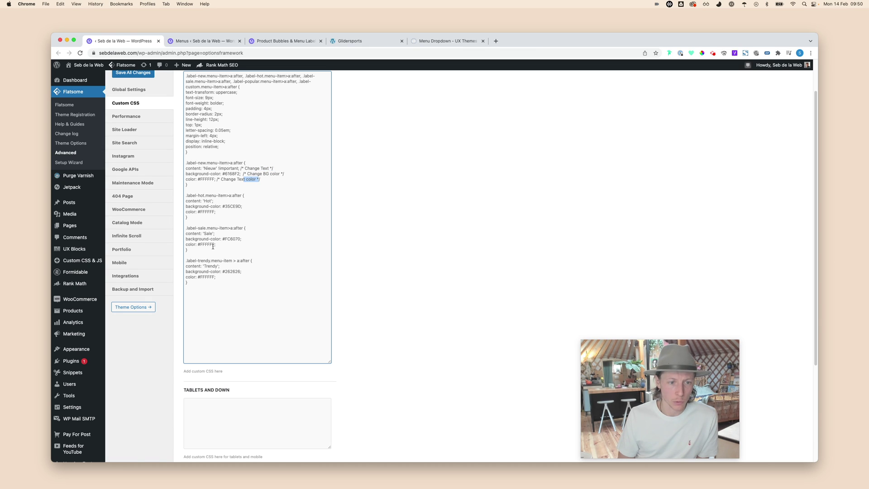
scroll(228, 246, up, 2)
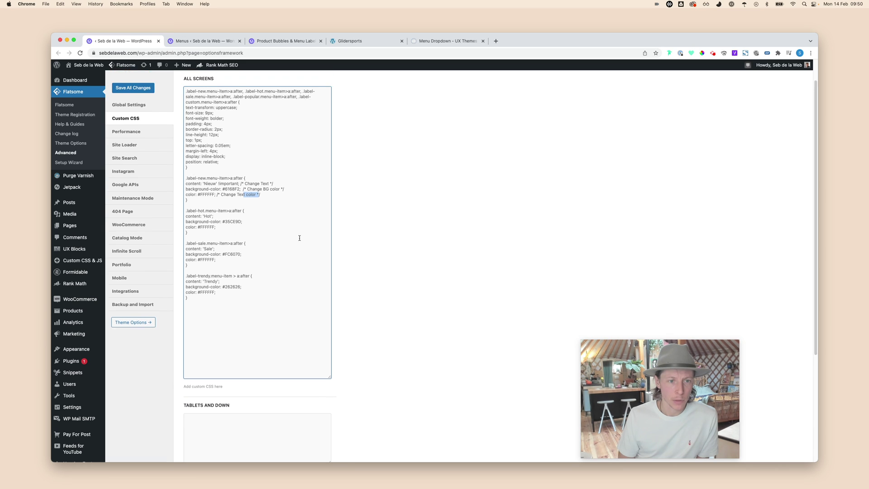
scroll(387, 273, down, 9)
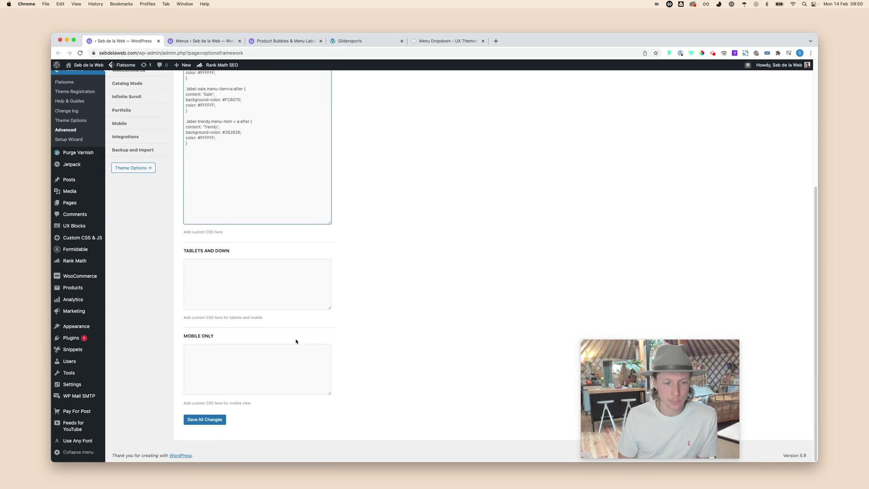
click(205, 419)
Reload the article preview to check the menu label, then return to Custom CSS.
click(276, 40)
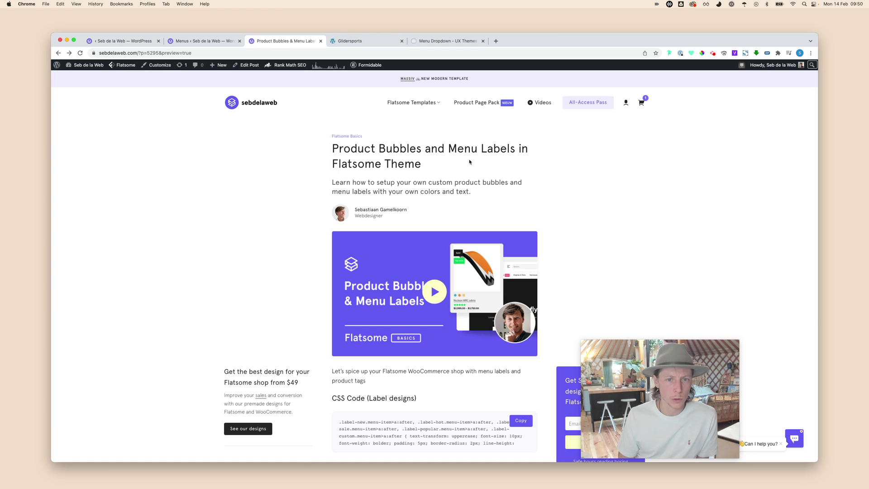
key(super+r)
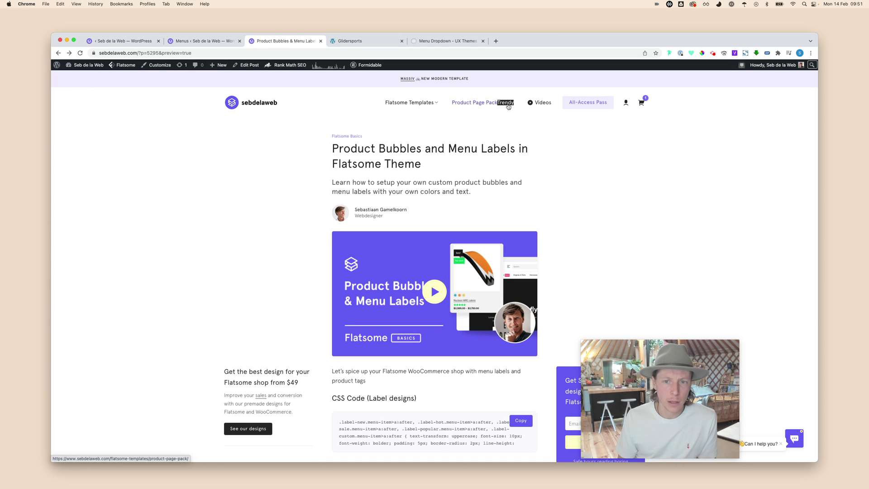
key(super+1)
Change .label-custom to .label-trendy in the shared label selector list and save.
scroll(411, 153, up, 8)
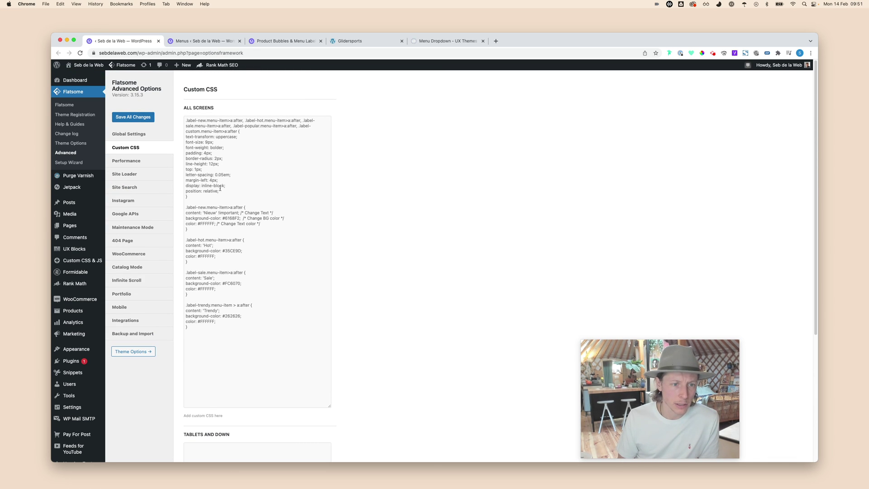
drag(220, 188, 190, 153)
double_click(193, 131)
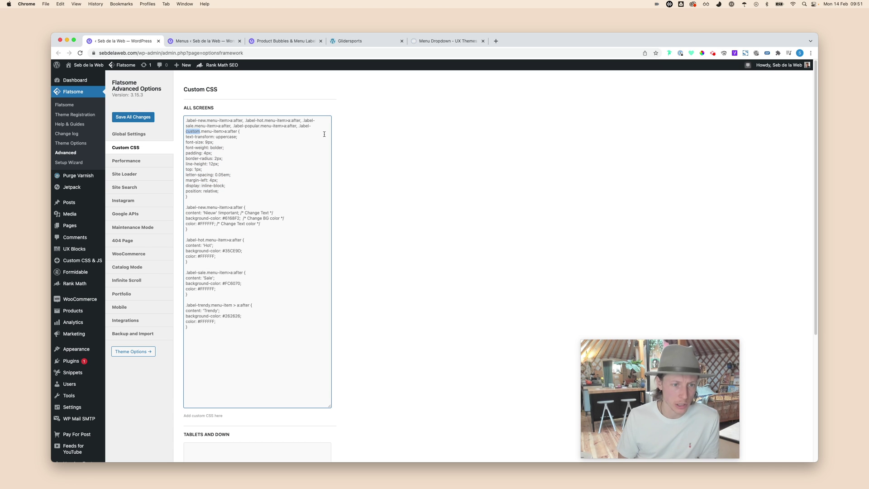
text(trendy)
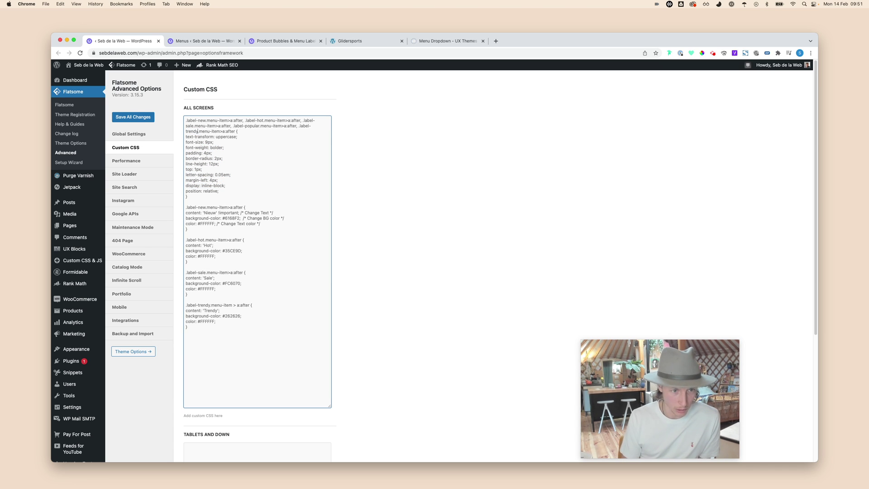
scroll(454, 383, down, 5)
click(204, 419)
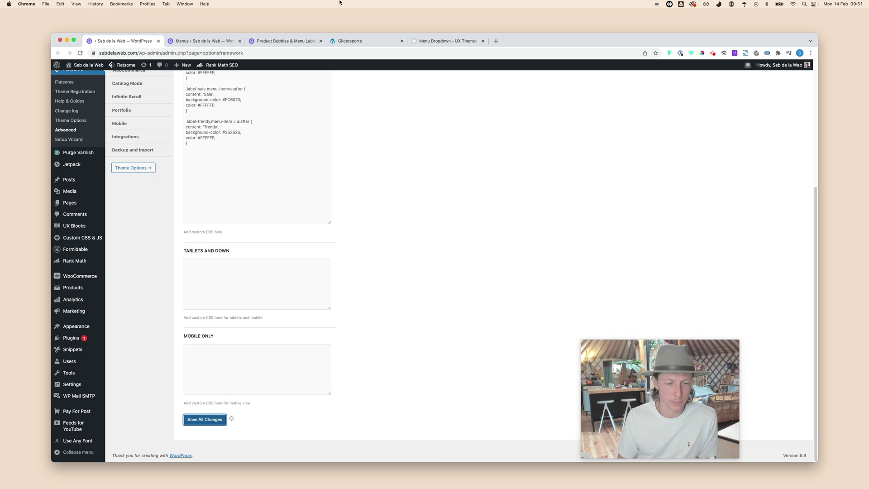
Reload the article preview to see the dark TRENDY badge on Product Page Pack.
click(303, 41)
key(super+r)
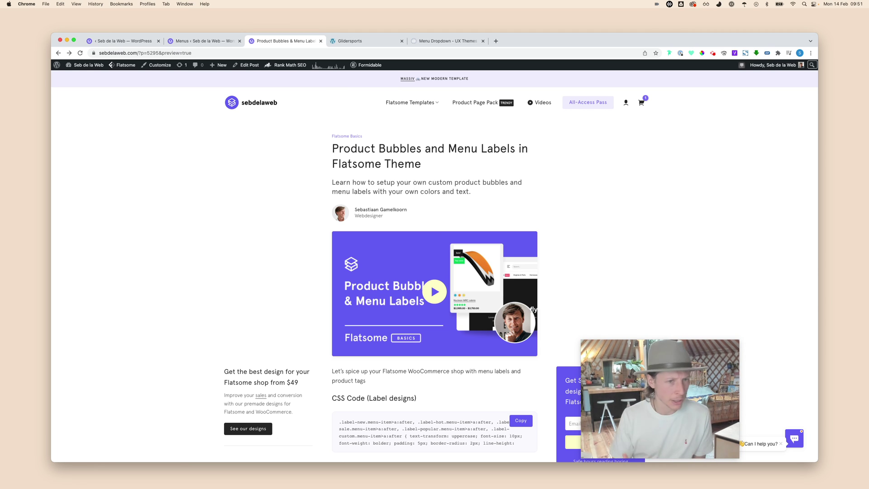
key(super+1)
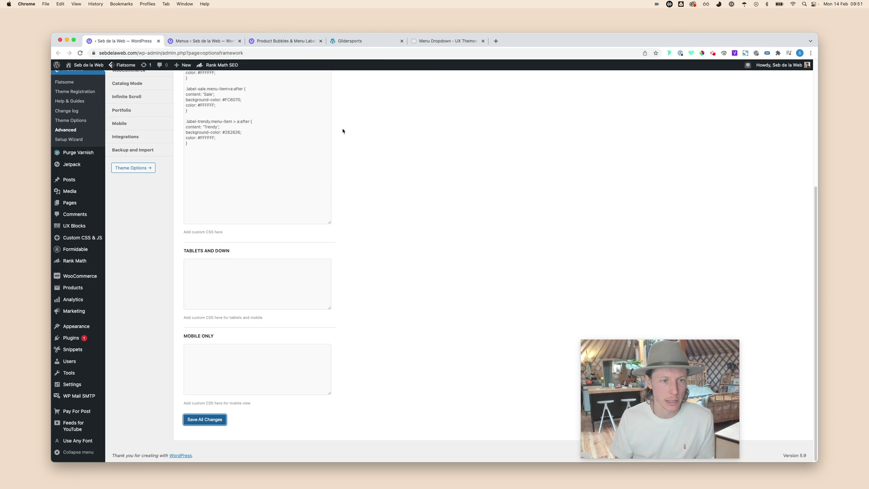
Duplicate the label-trendy rule below itself and rename the copy's selector to label-tip.
scroll(199, 242, up, 3)
drag(205, 204, 179, 181)
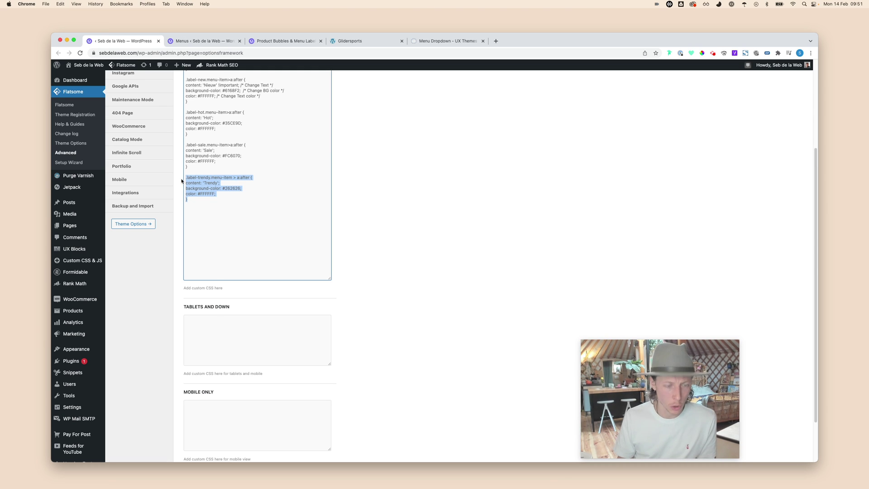
key(ctrl+c)
key(Right)
key(Return)
key(Return)
key(ctrl+v)
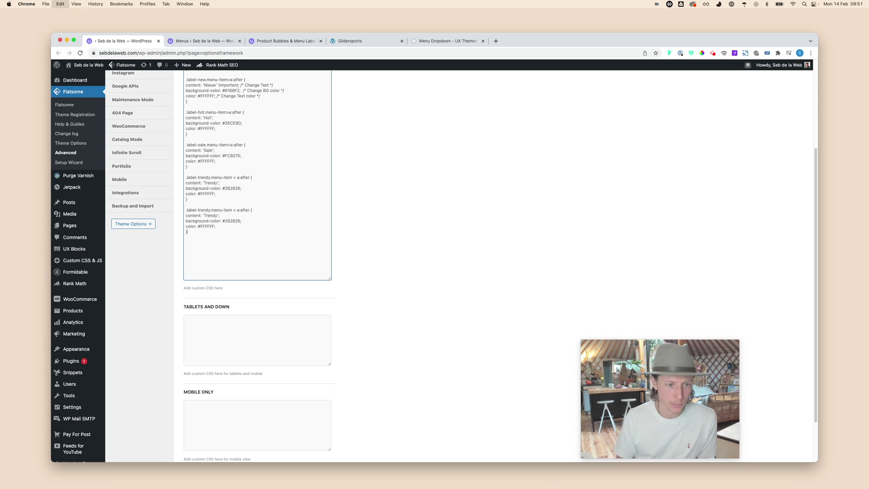
double_click(203, 210)
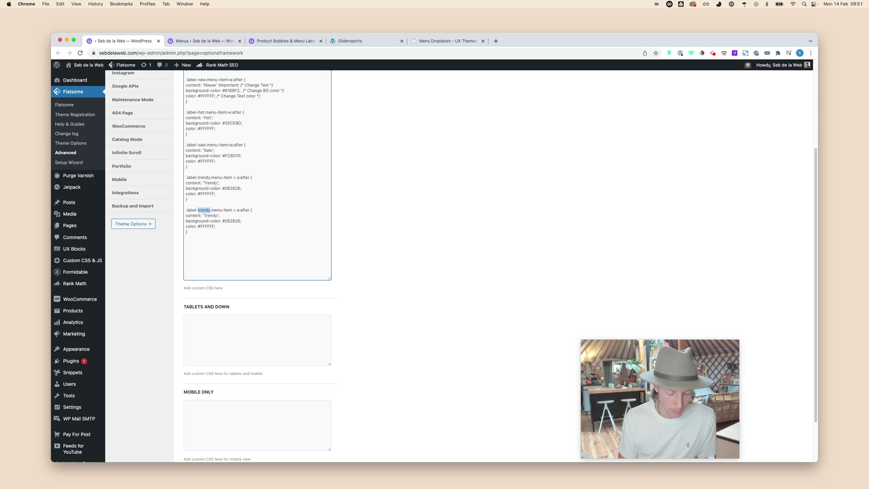
key(BackSpace)
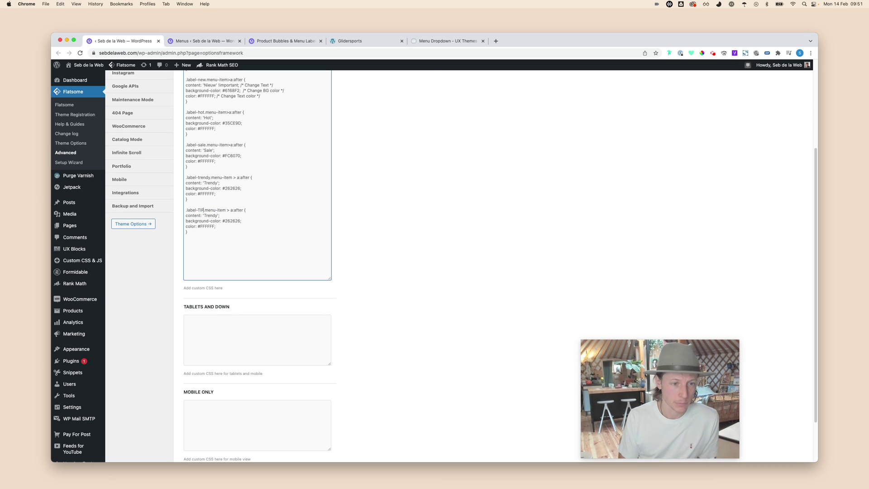
text(tip)
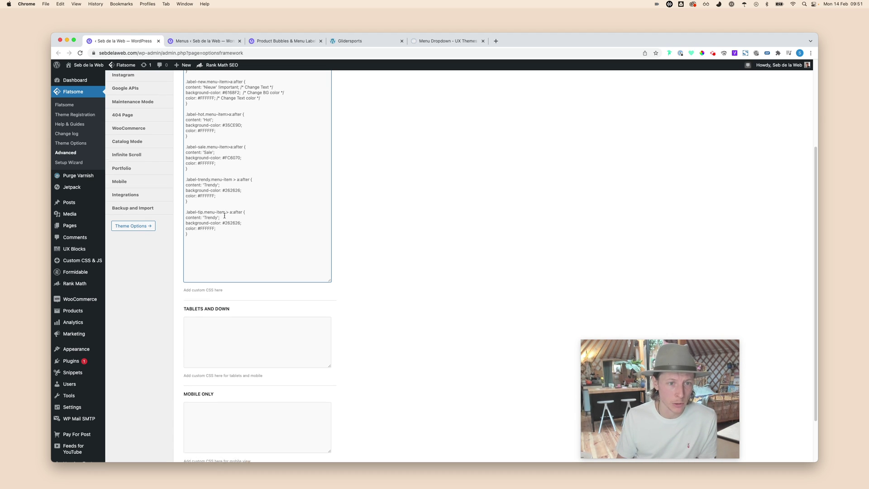
Add .label-tip.menu-item>a:after to the shared label selector list.
scroll(223, 216, up, 5)
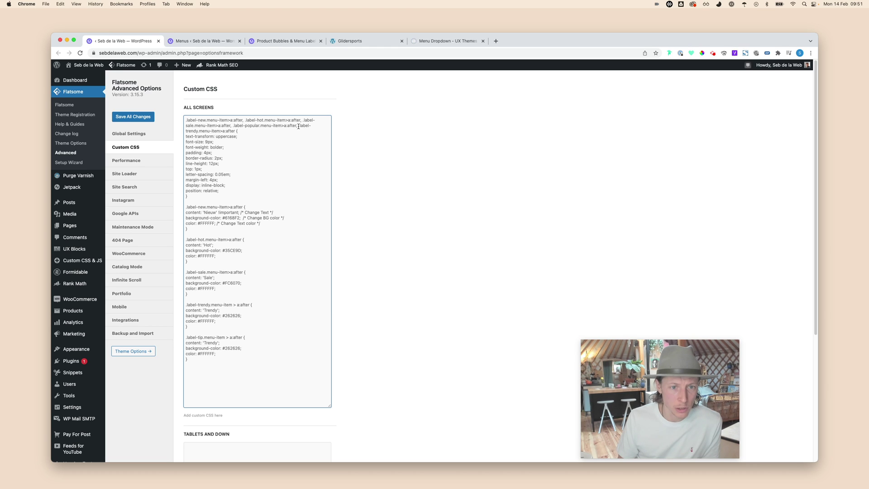
drag(299, 126, 256, 130)
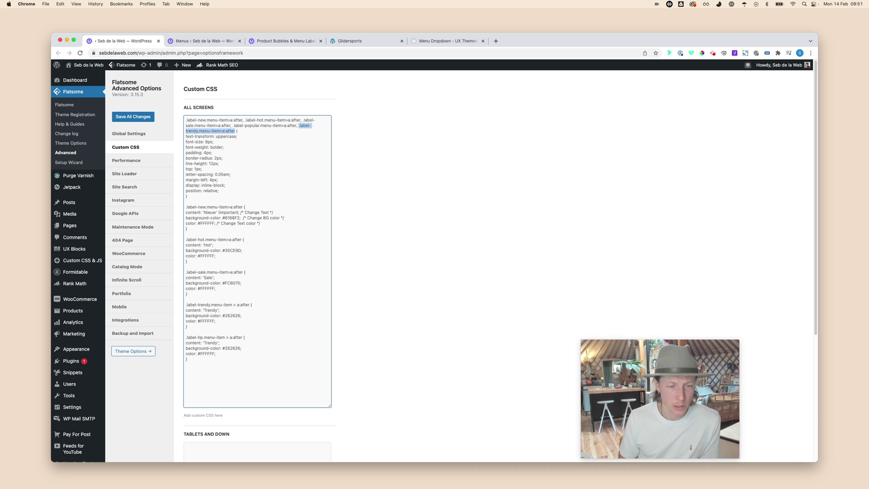
click(235, 130)
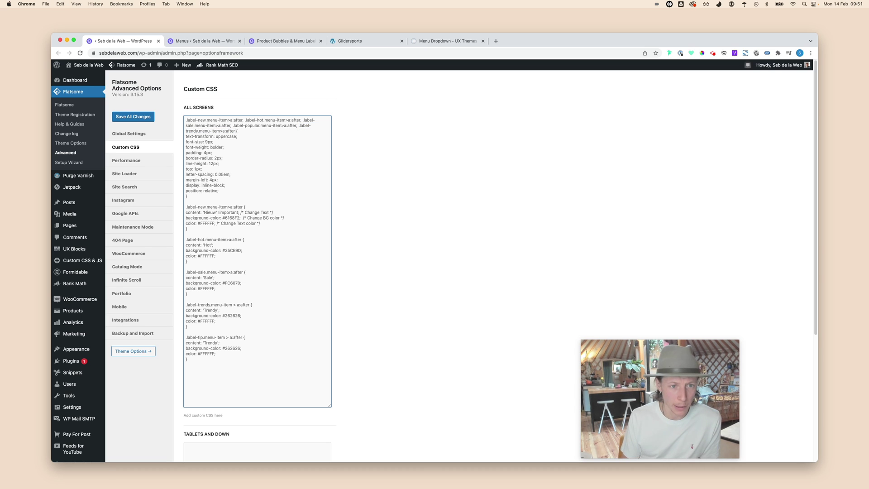
key(super+v)
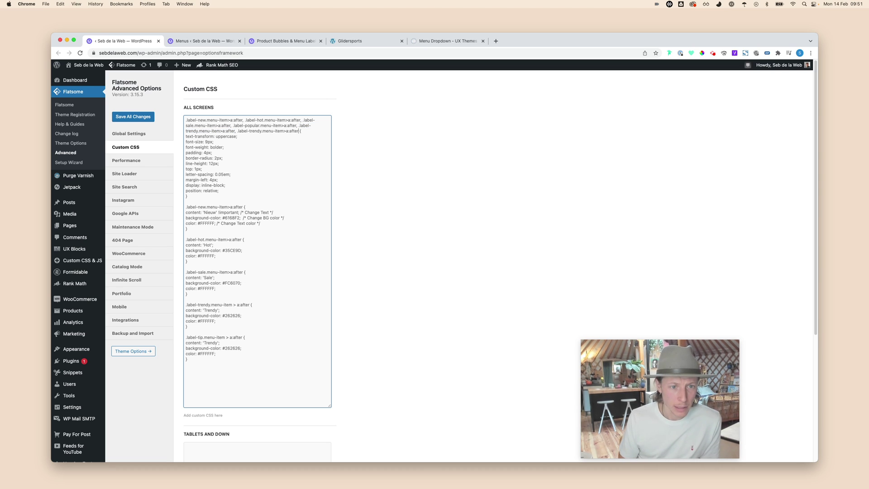
double_click(257, 131)
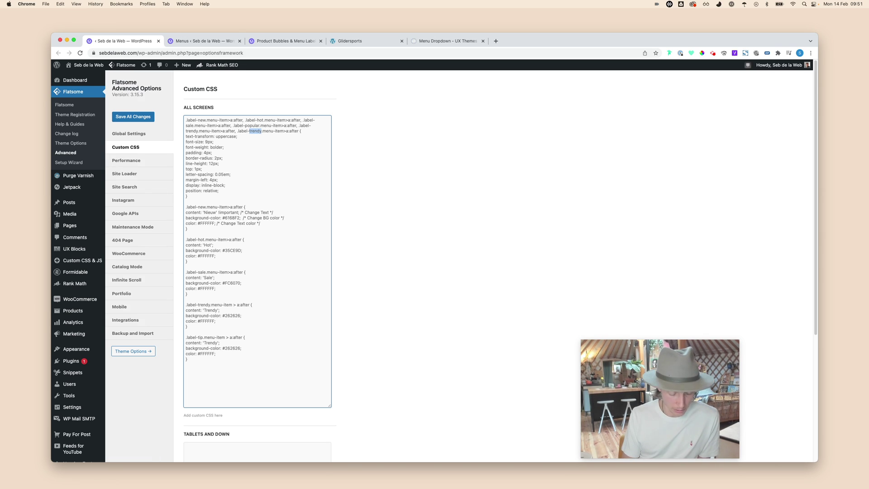
text(tip)
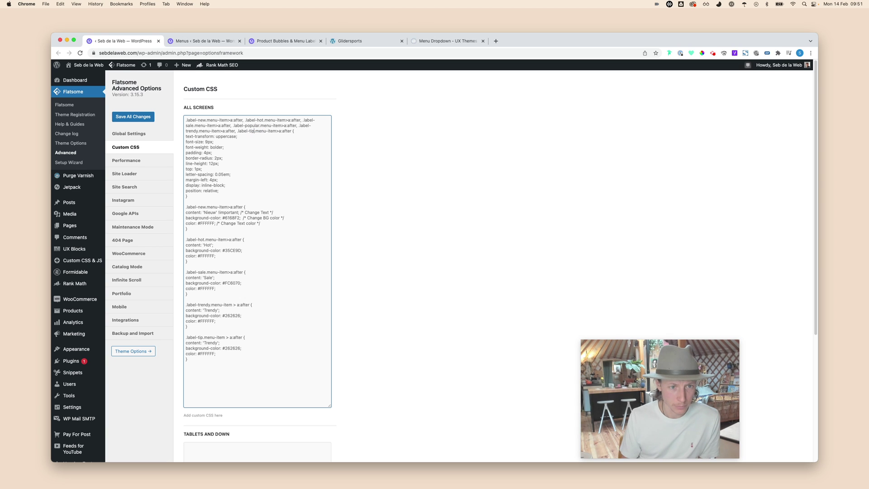
Set the label-tip rule's content to 'Tip' and save the Custom CSS.
double_click(213, 343)
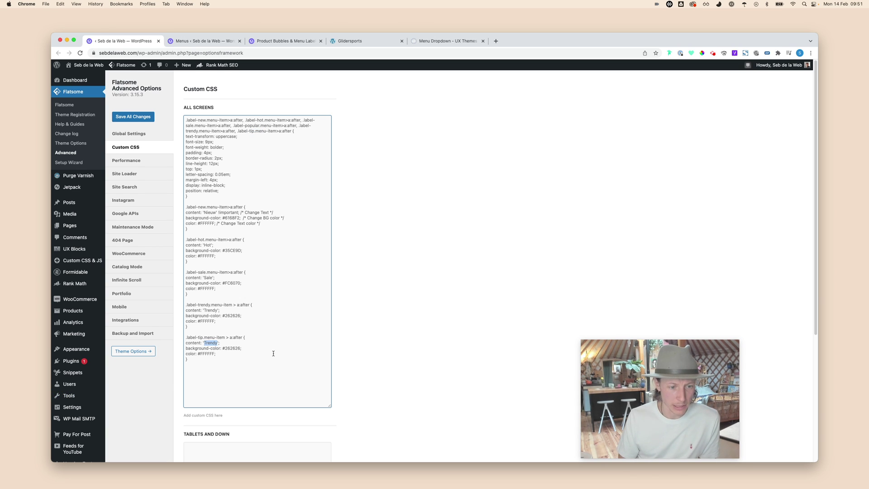
text(Tip)
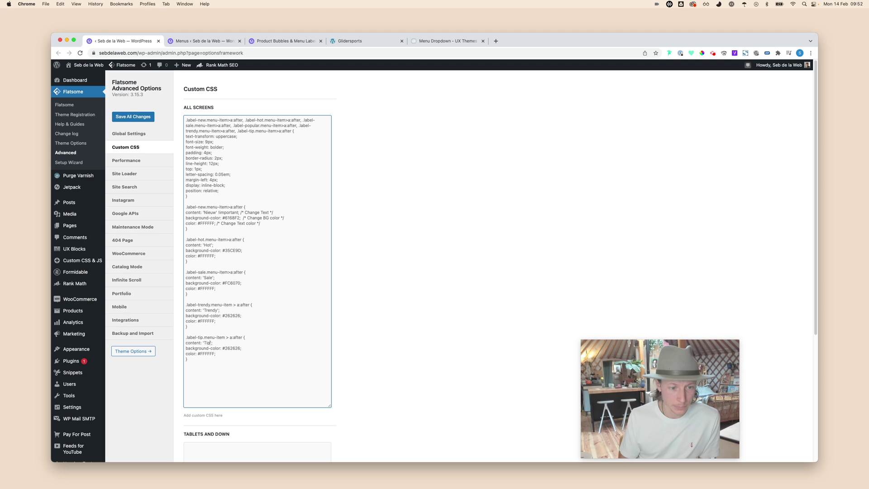
scroll(505, 391, down, 5)
click(222, 418)
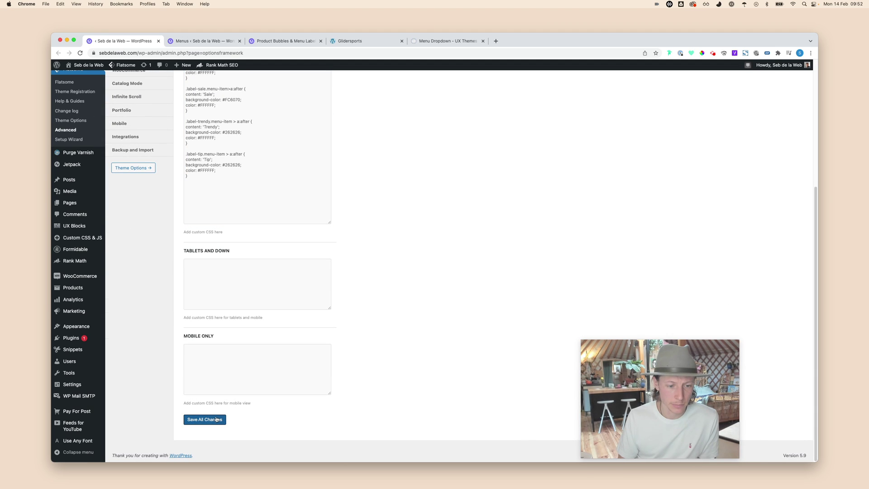
click(208, 42)
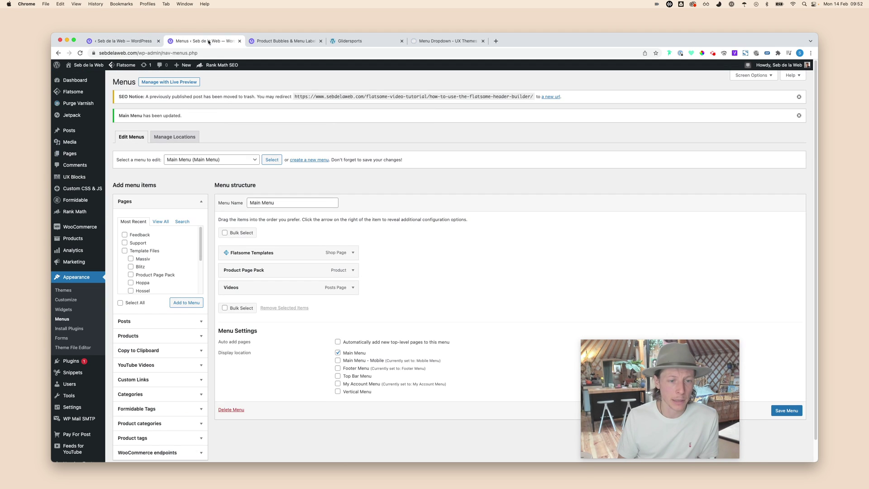
Change Product Page Pack's CSS class from label-trendy to label-tip and save the menu.
click(353, 271)
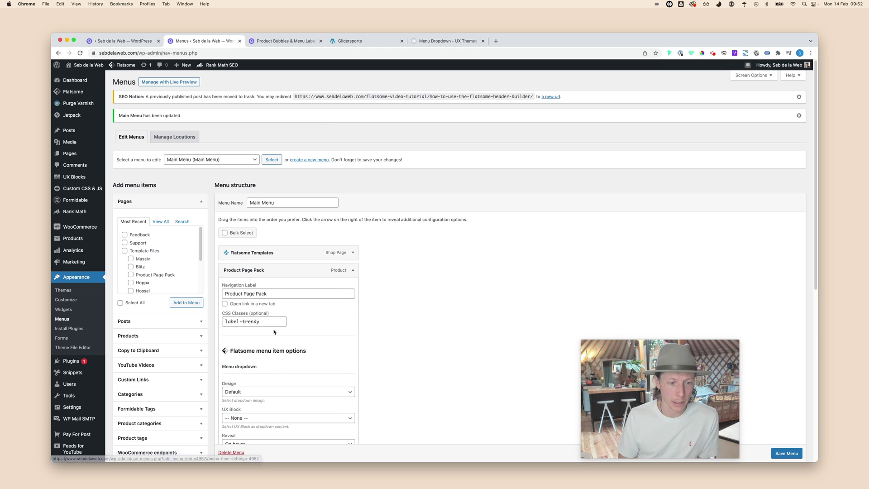
double_click(252, 321)
text(t)
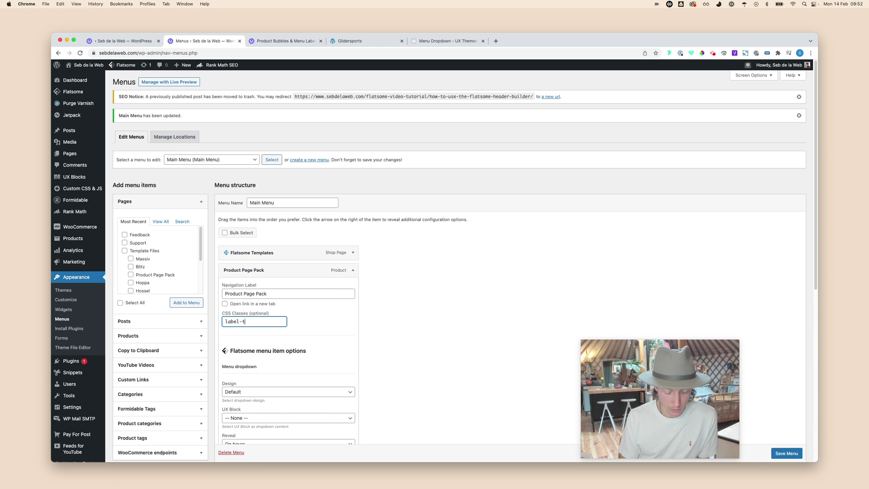
scroll(506, 284, down, 4)
key(Return)
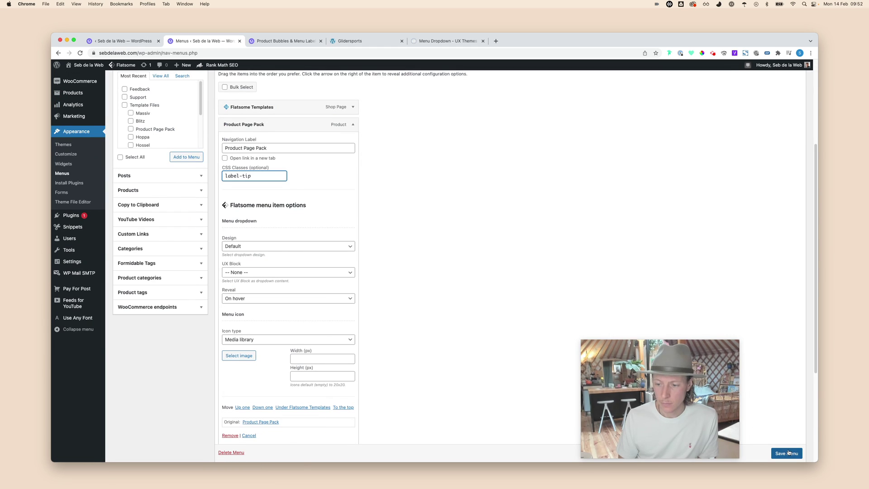
Reload the blog post to check the new TIP menu label, then glance at Custom CSS.
key(ctrl+Tab)
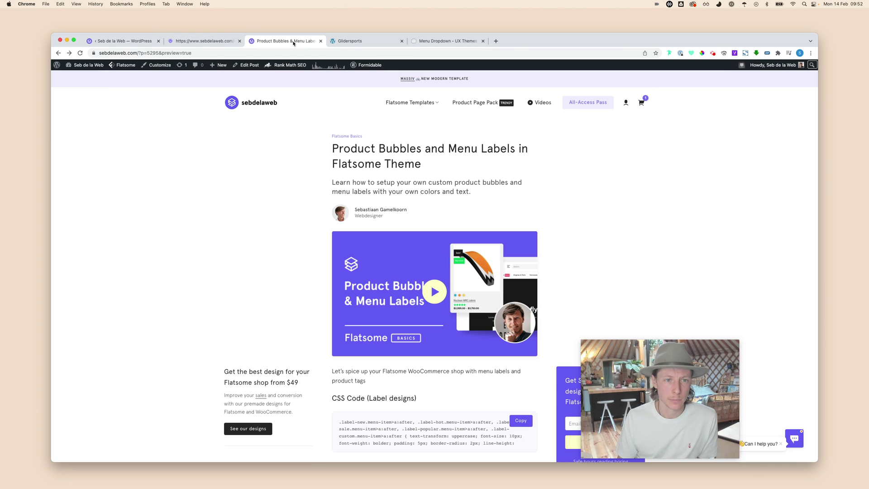
key(super+r)
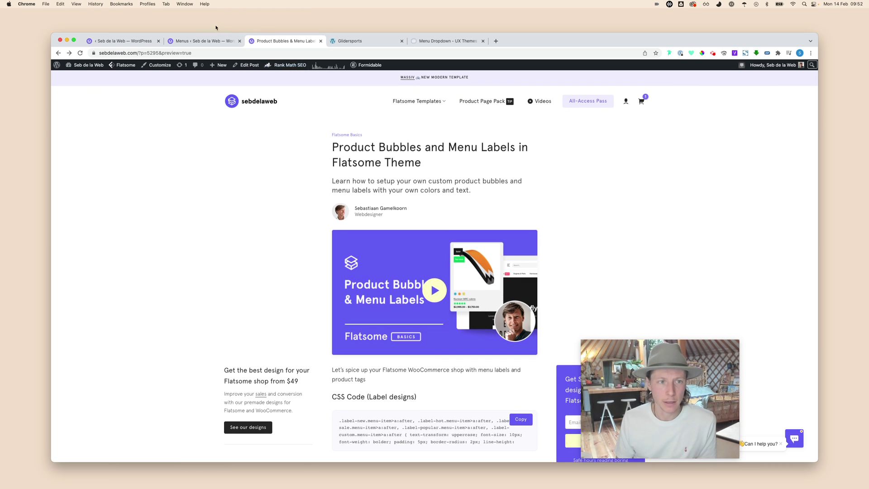
key(super+1)
scroll(279, 185, up, 10)
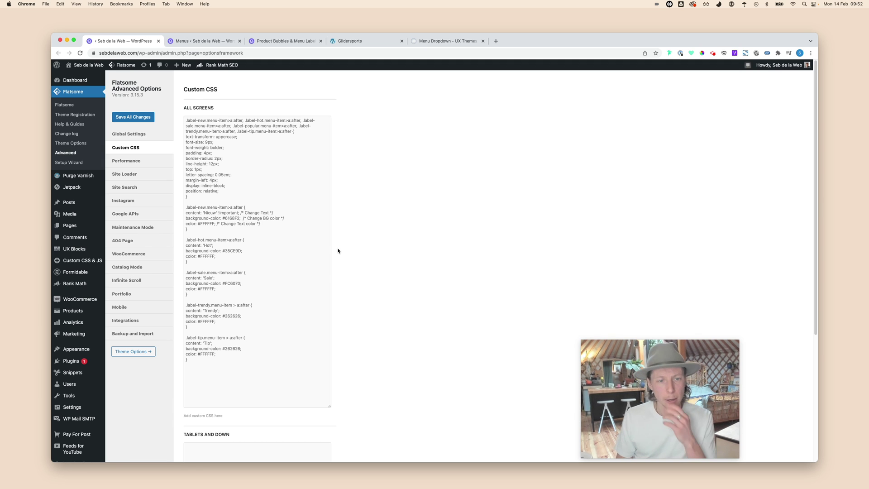
Browse the Glidersports store homepage, then return to the Product Bubbles blog post.
click(358, 41)
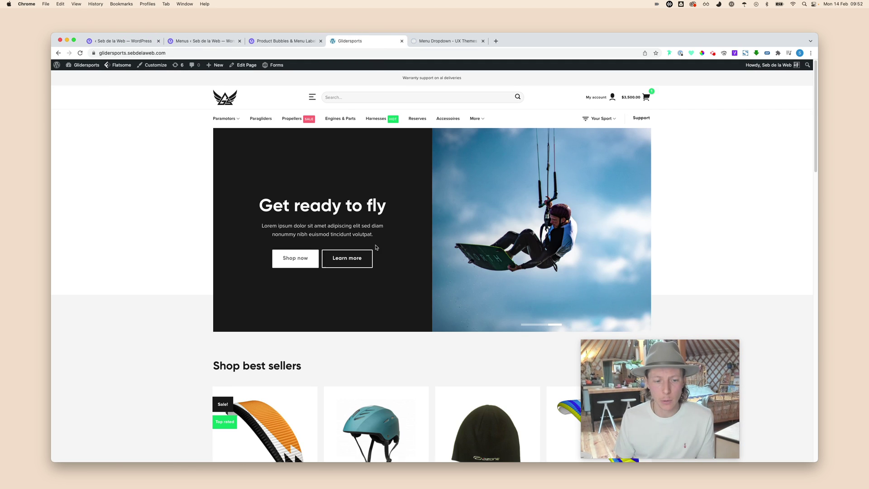
scroll(223, 194, down, 5)
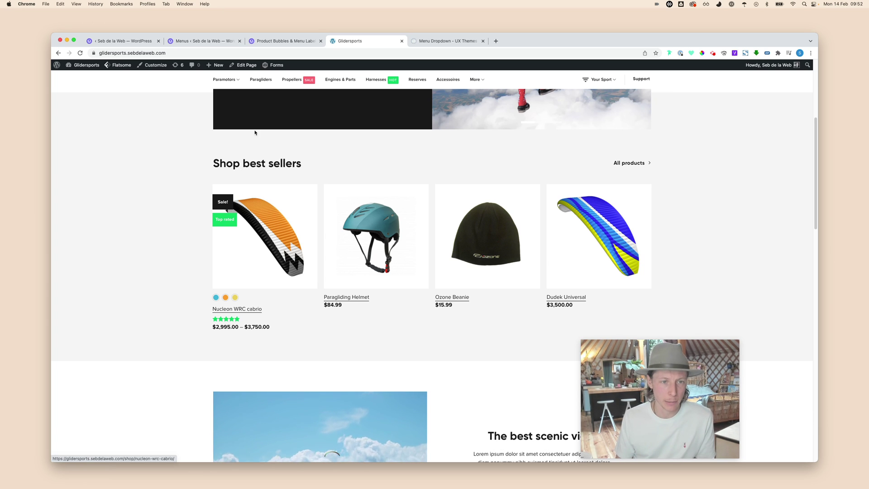
click(285, 40)
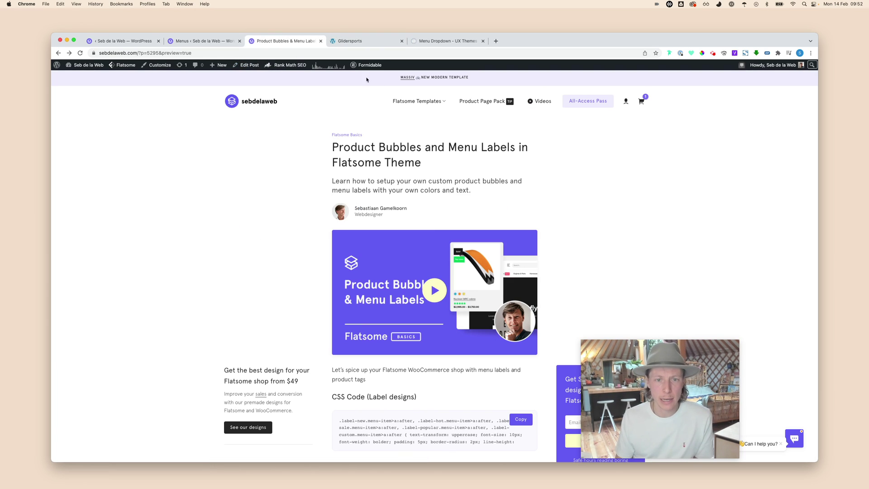
Find the Adel card on the Flatsome Templates page and open its product edit screen.
click(433, 102)
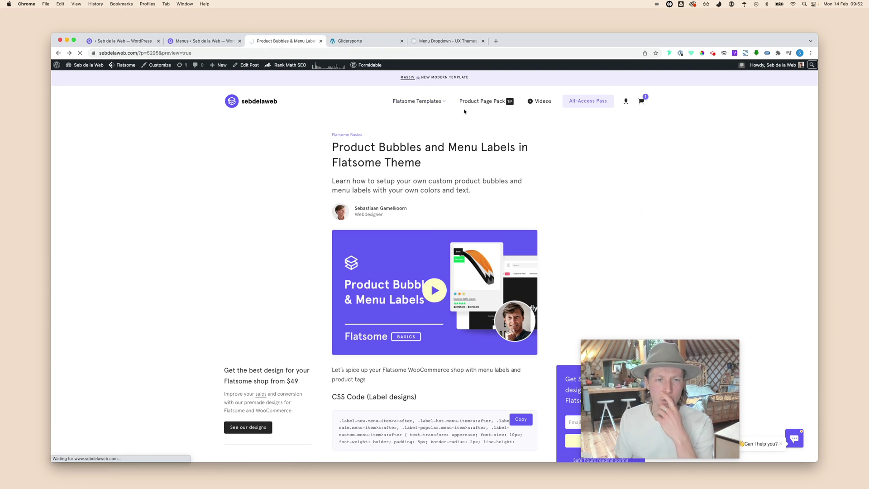
scroll(557, 169, down, 3)
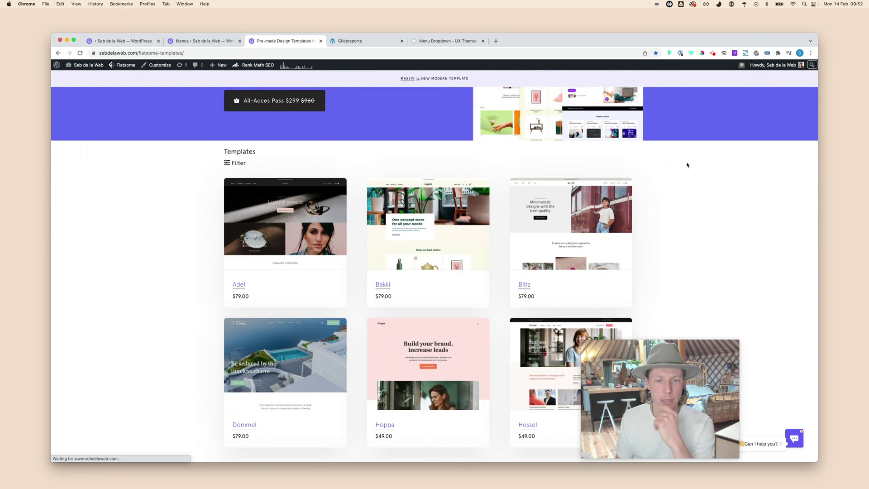
scroll(687, 161, down, 5)
scroll(686, 160, up, 1)
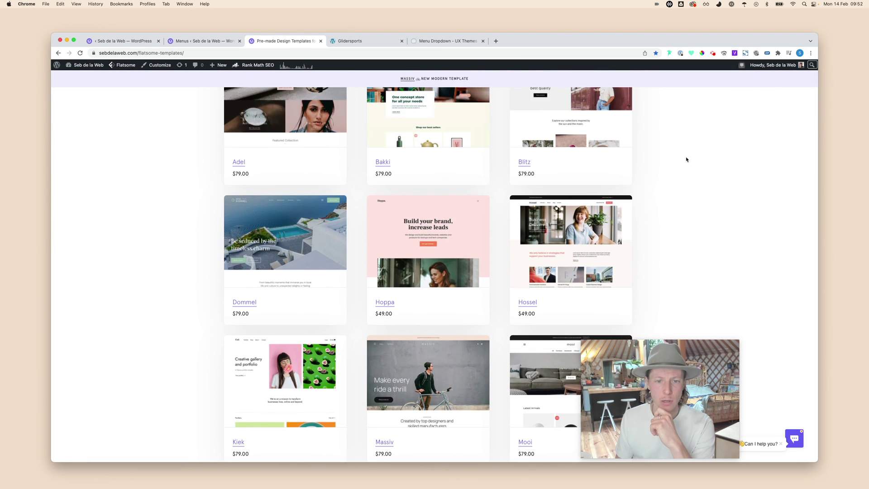
scroll(674, 163, down, 1)
scroll(687, 166, down, 1)
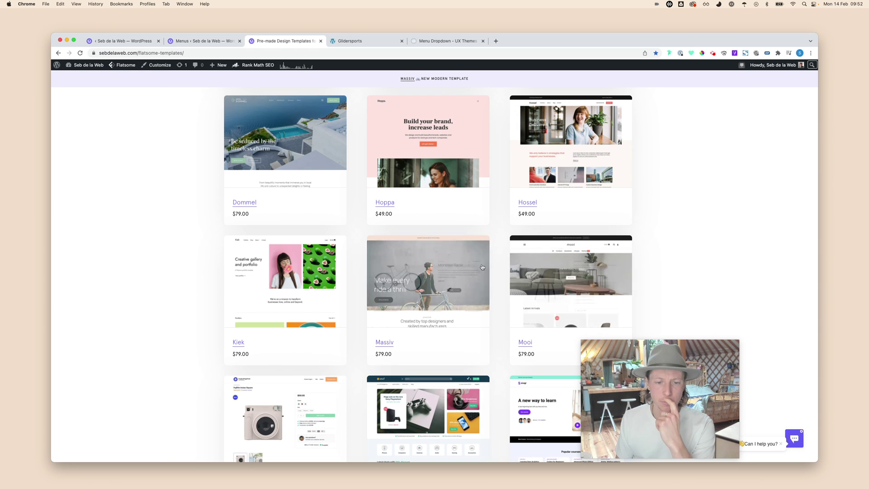
scroll(660, 214, up, 1)
scroll(588, 209, up, 3)
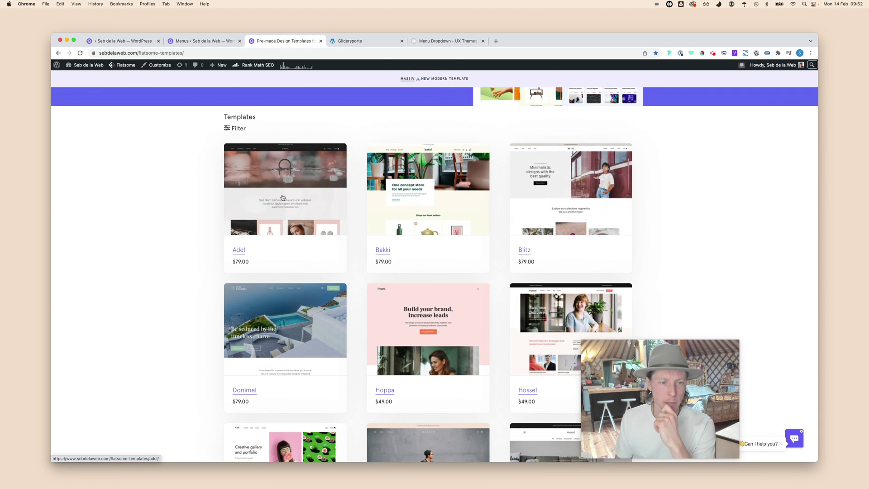
click(324, 194)
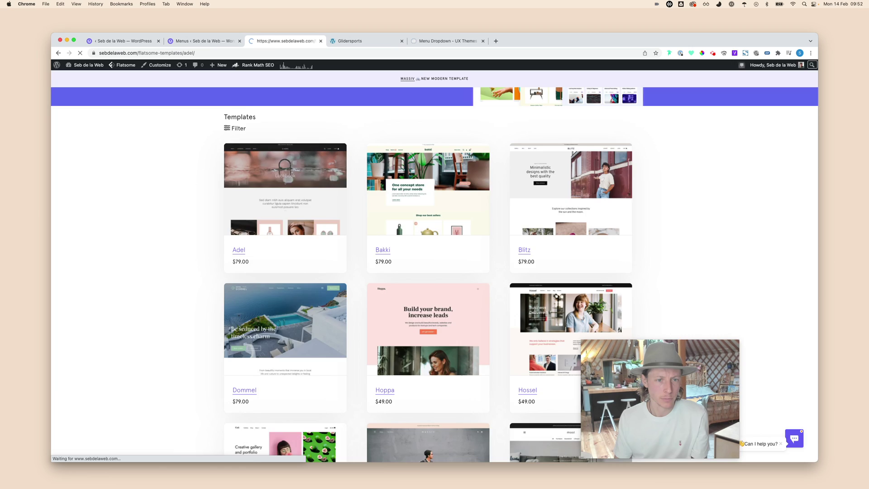
mouse_move(257, 68)
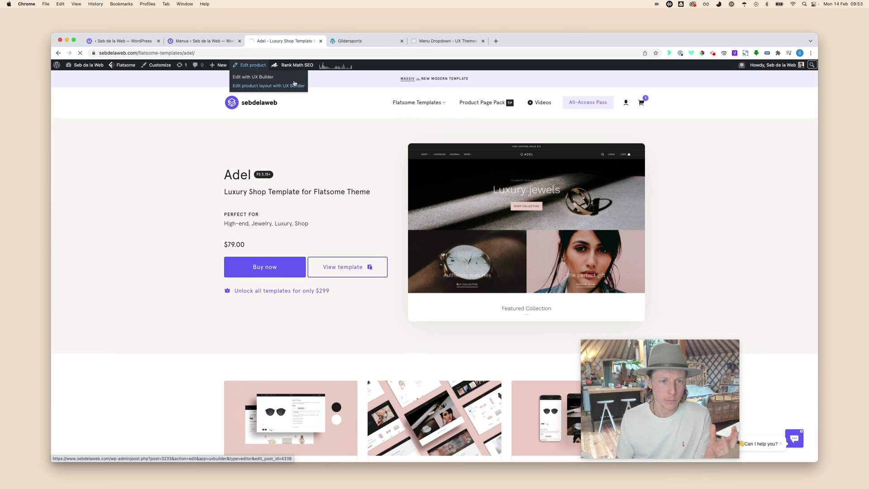
click(293, 84)
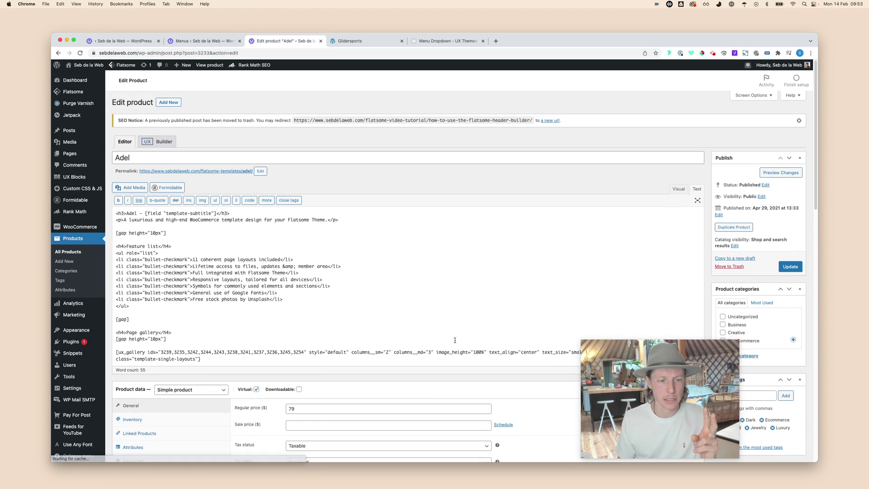
Give the Adel product a 59 sale price against its 79 regular price and update it.
scroll(307, 281, down, 4)
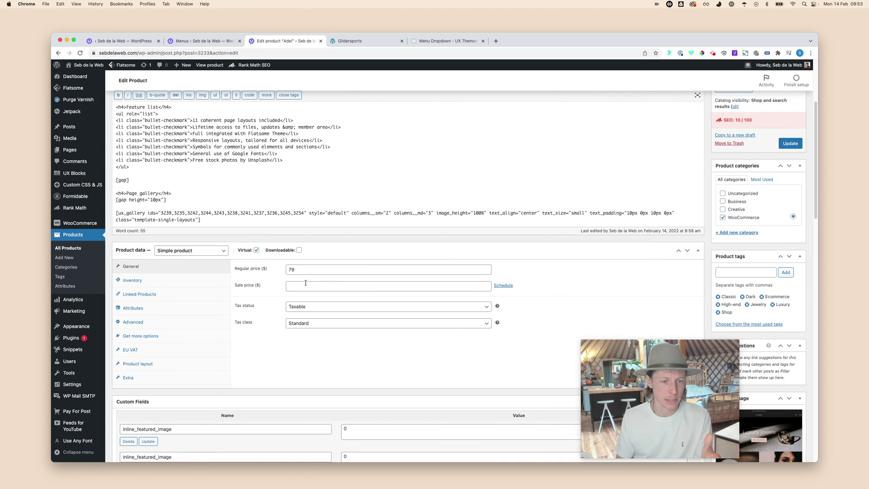
click(306, 283)
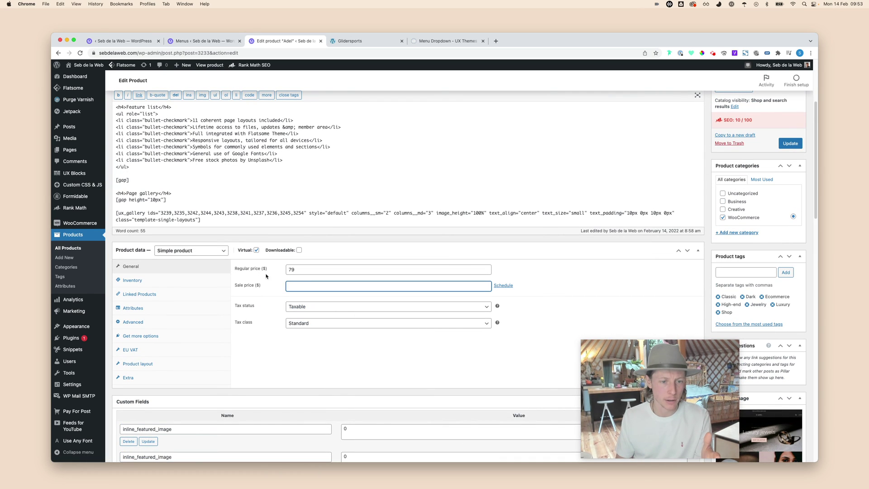
text(59)
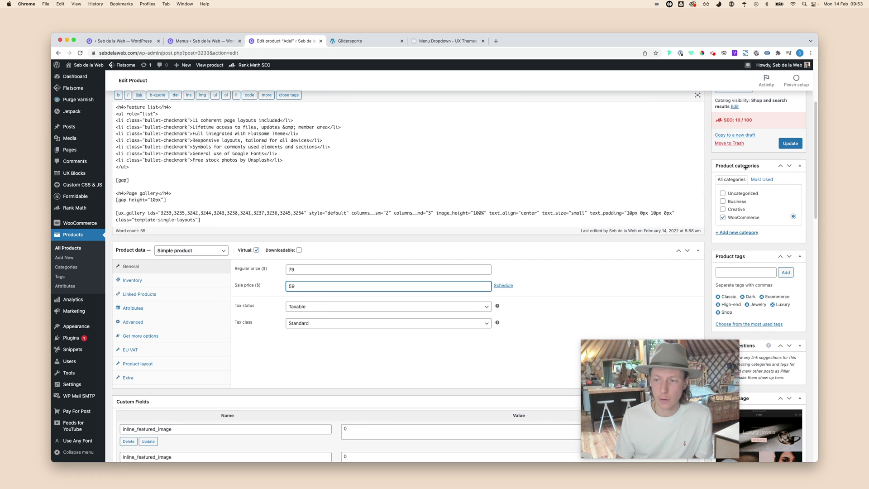
click(790, 143)
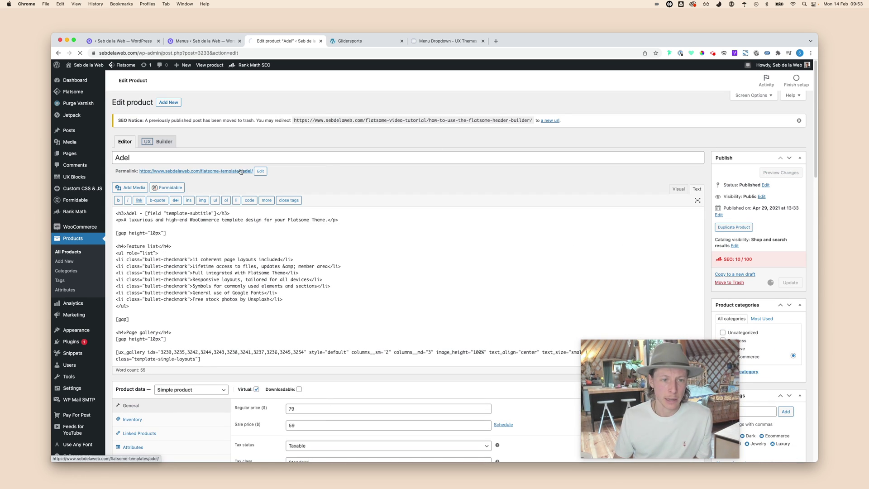
super+click(240, 172)
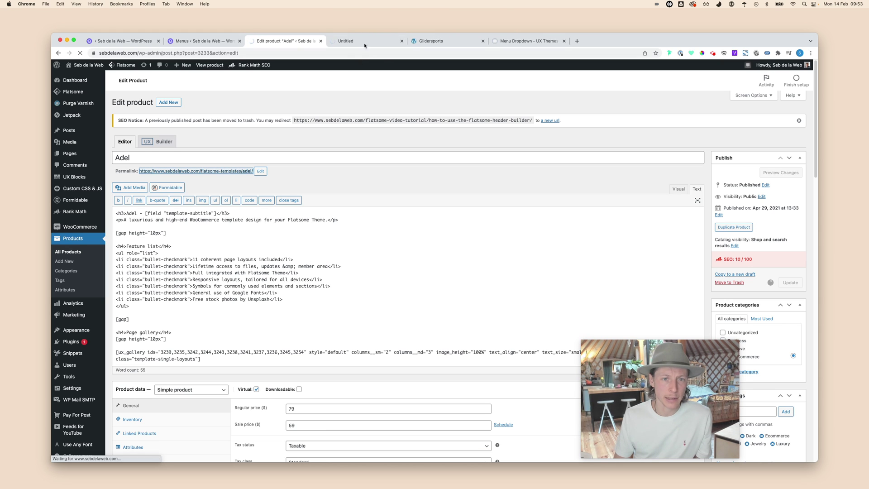
View the live Adel product page showing $59.00 against $79.00 with a -25% sale bubble.
click(365, 40)
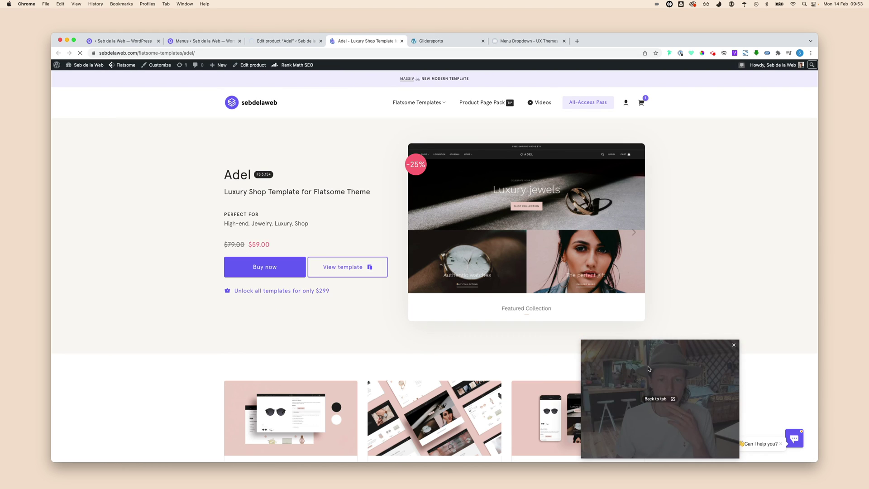
drag(600, 341, 678, 349)
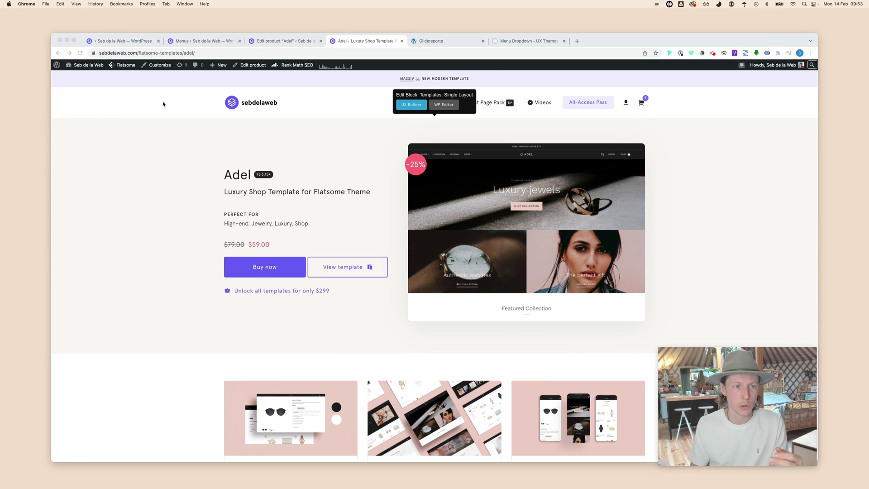
click(159, 66)
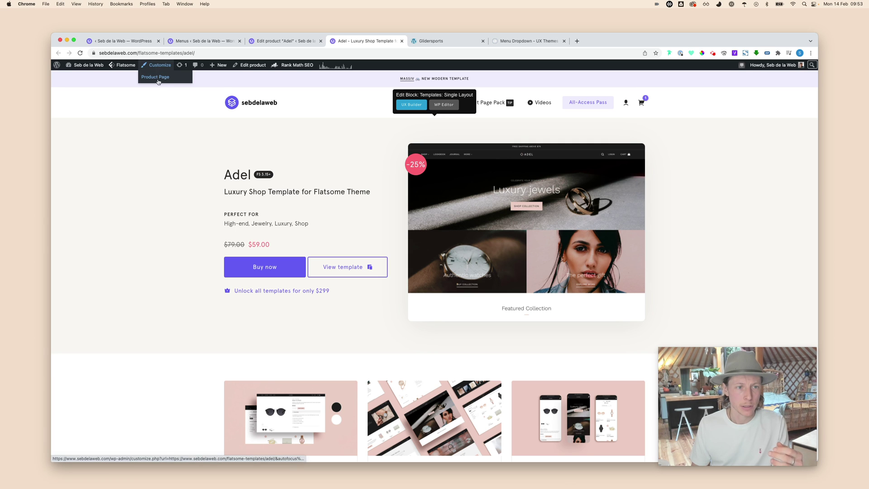
mouse_move(122, 65)
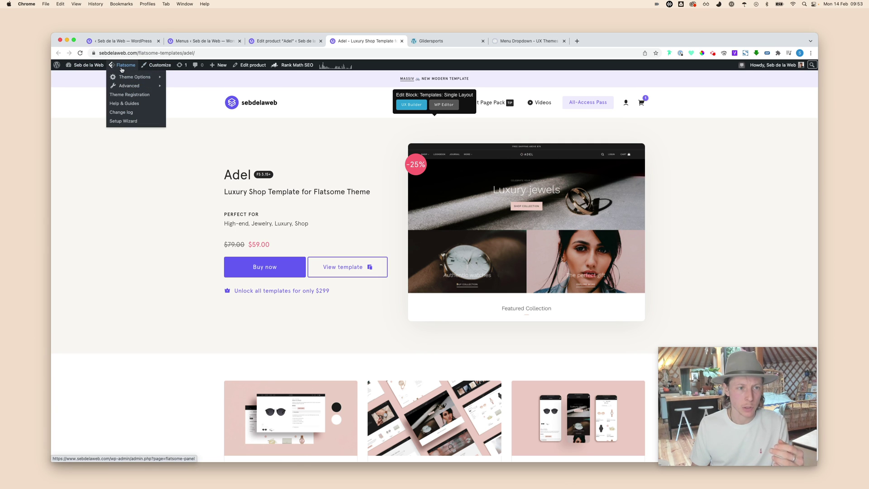
In Product Catalog, switch sale bubbles to the square style and show 'Sale!' instead of a percentage.
mouse_move(195, 113)
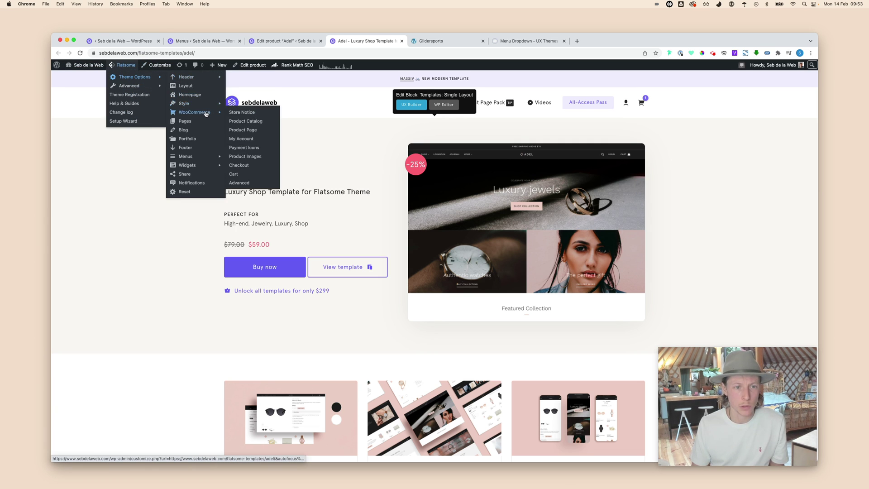
click(275, 122)
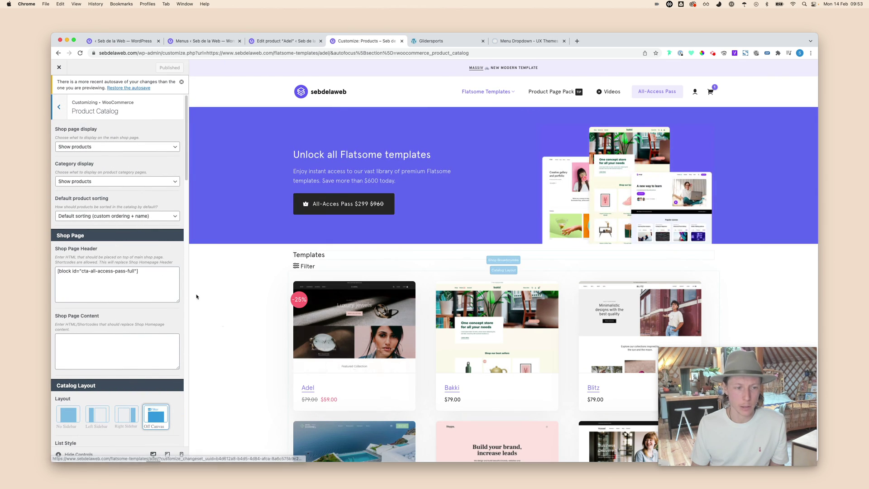
scroll(153, 348, down, 20)
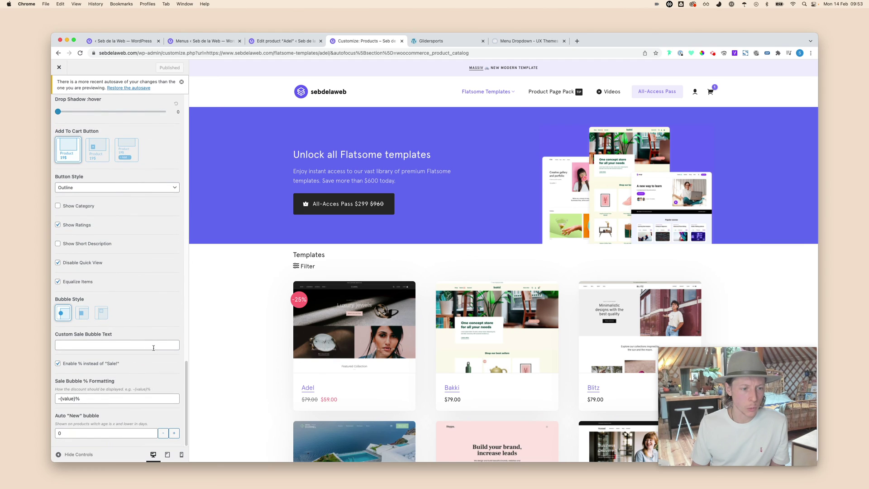
click(63, 312)
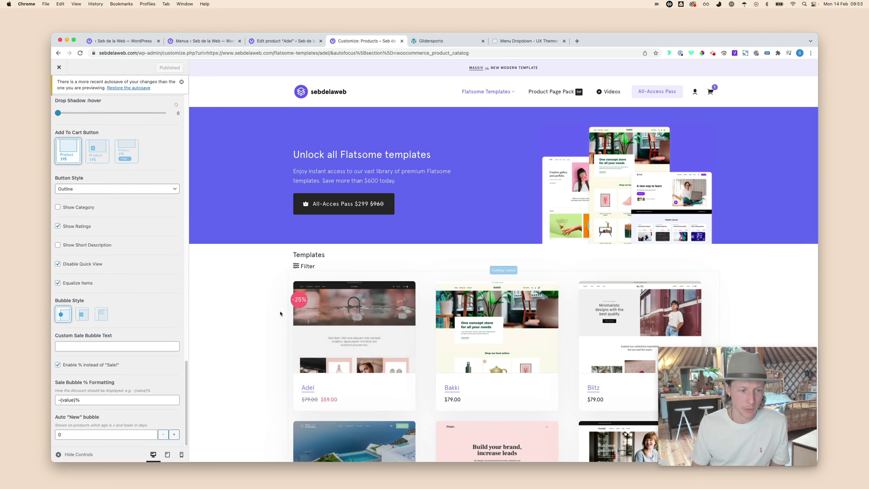
click(82, 313)
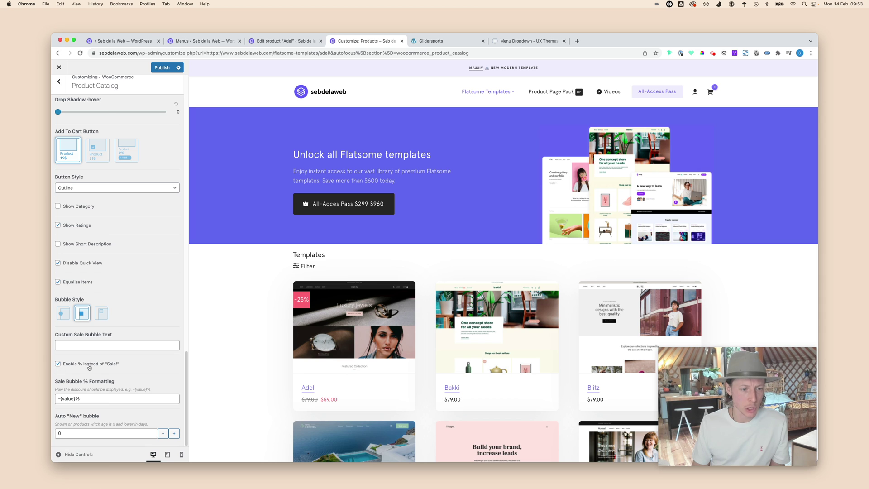
click(61, 365)
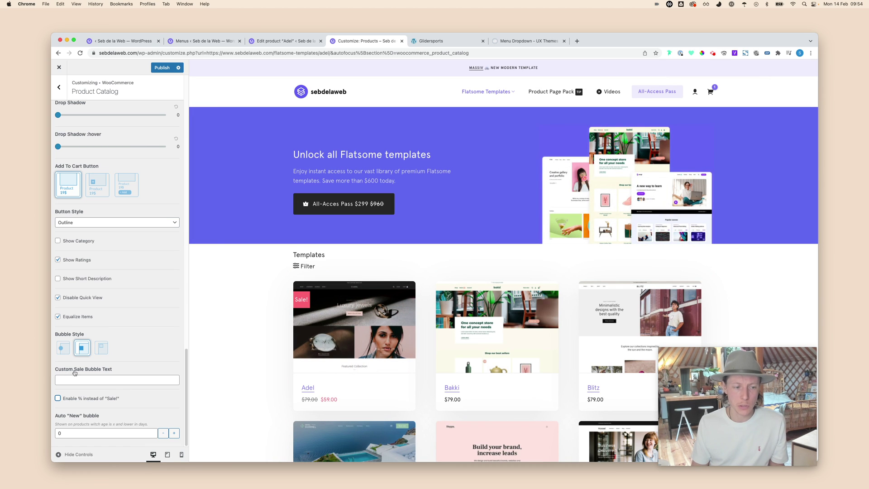
Enter DISCOUNT as the custom sale bubble text.
click(93, 381)
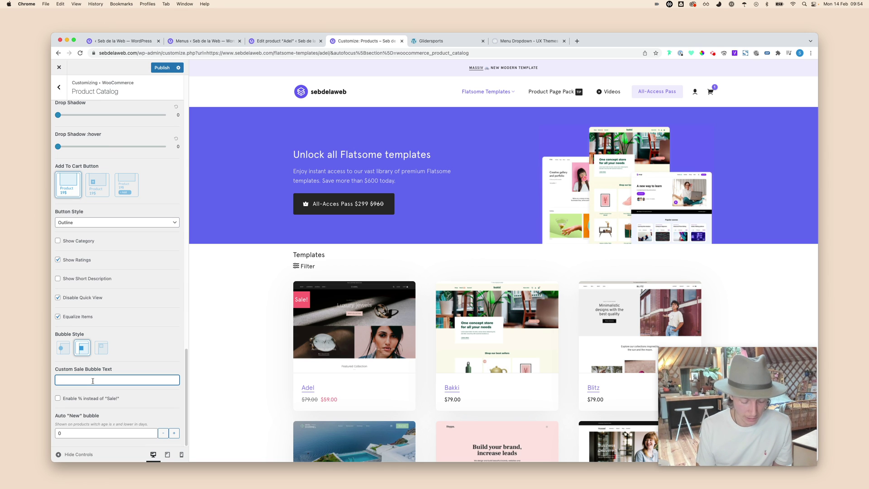
text(DISCOUNT)
key(super+a)
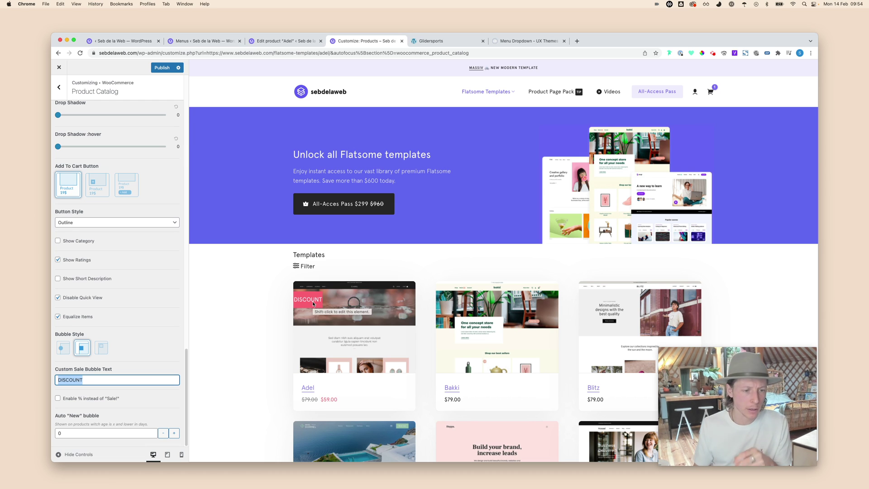
Exit the Customizer and confirm discarding the unpublished bubble changes.
click(58, 67)
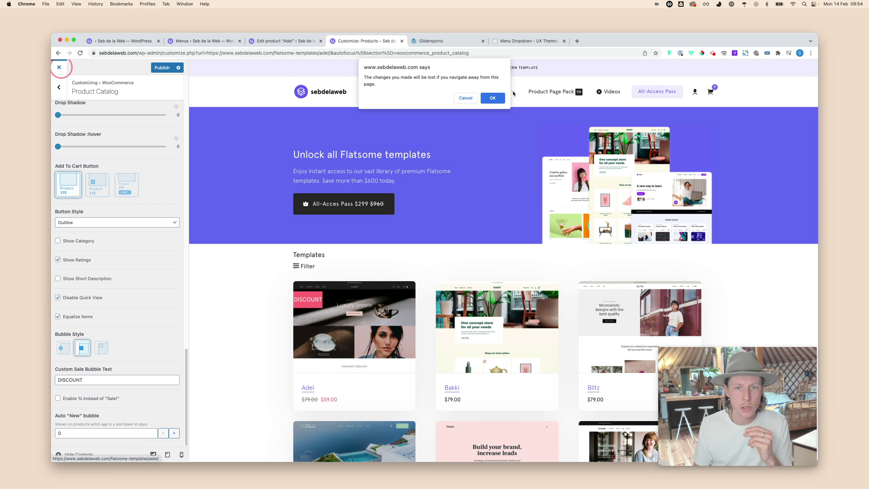
click(492, 98)
mouse_move(492, 95)
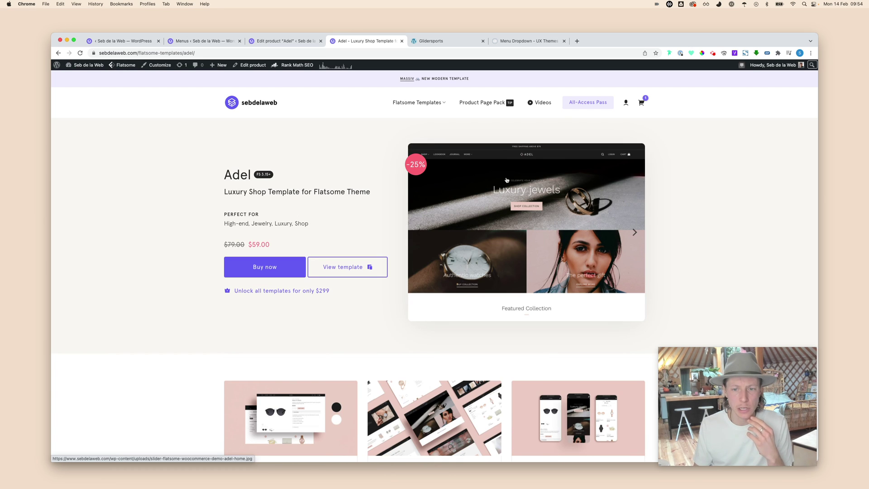
mouse_move(388, 136)
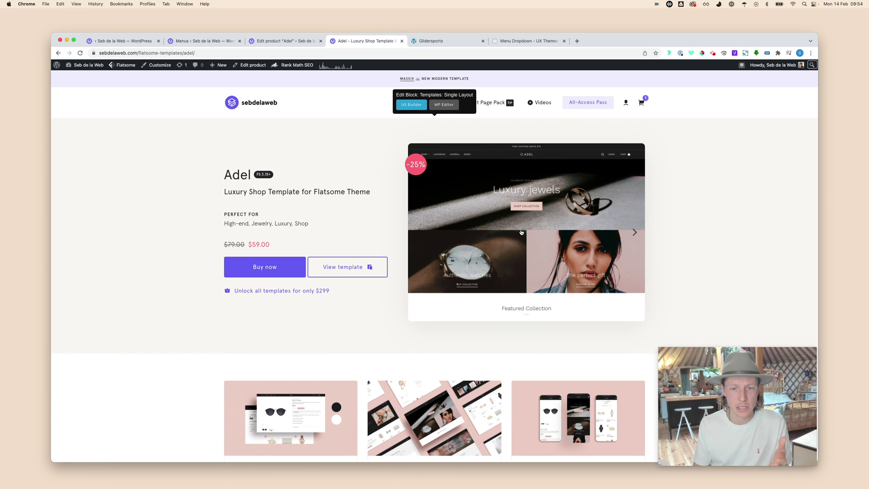
mouse_move(259, 68)
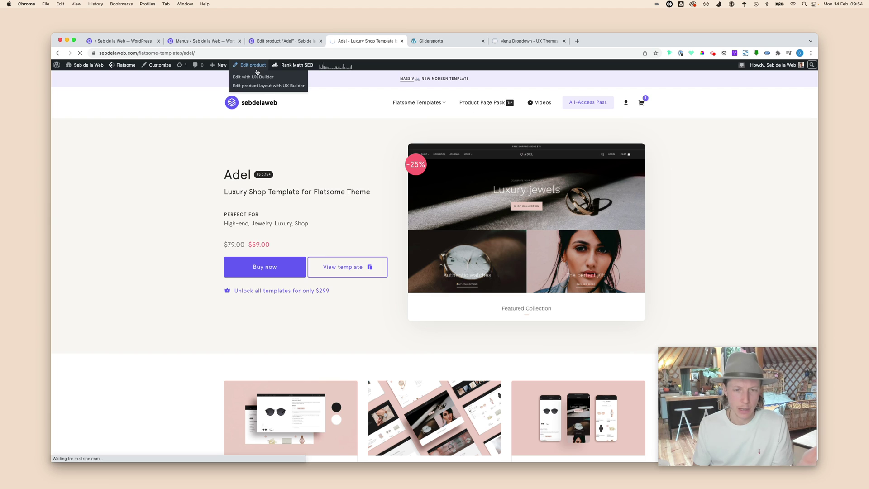
Open the Adel product editor to its Product data Extra settings.
click(257, 68)
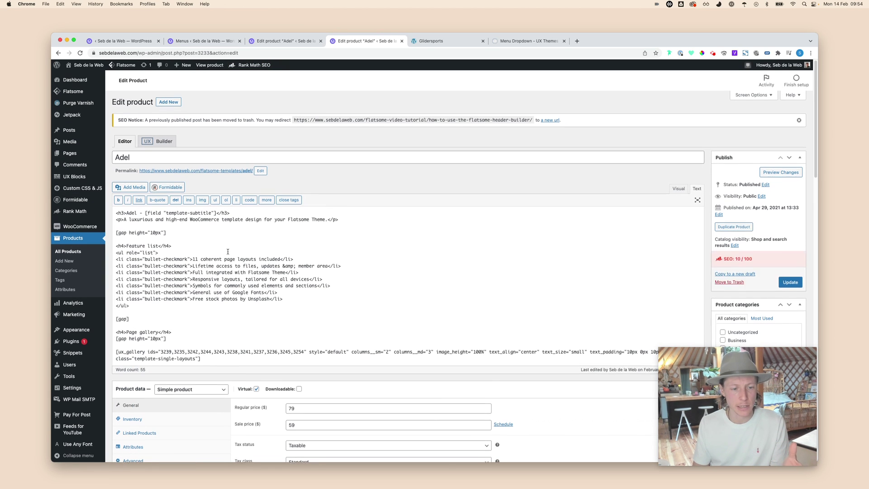
scroll(235, 256, down, 5)
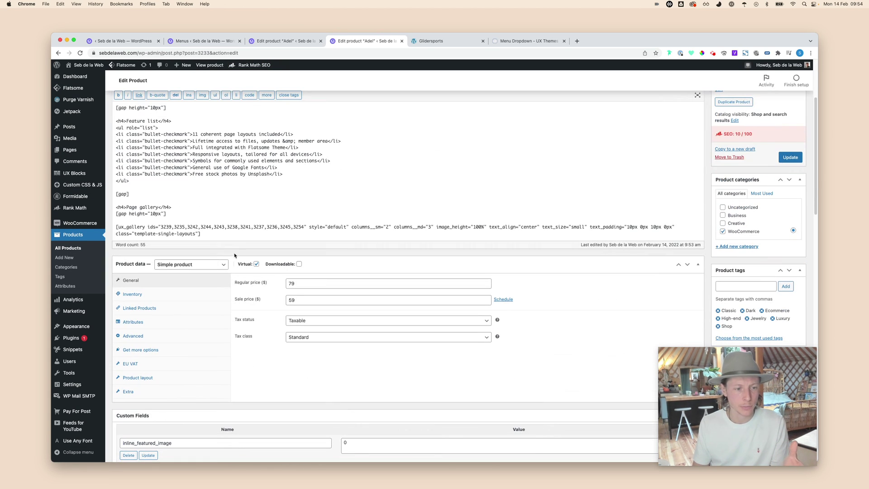
click(147, 392)
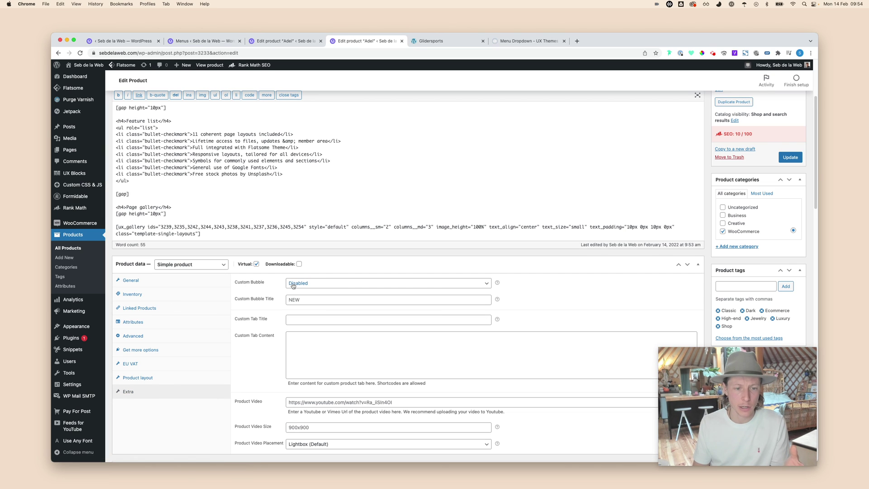
Enable Adel's custom bubble with the title 'Hot' and update the product.
click(310, 284)
click(313, 292)
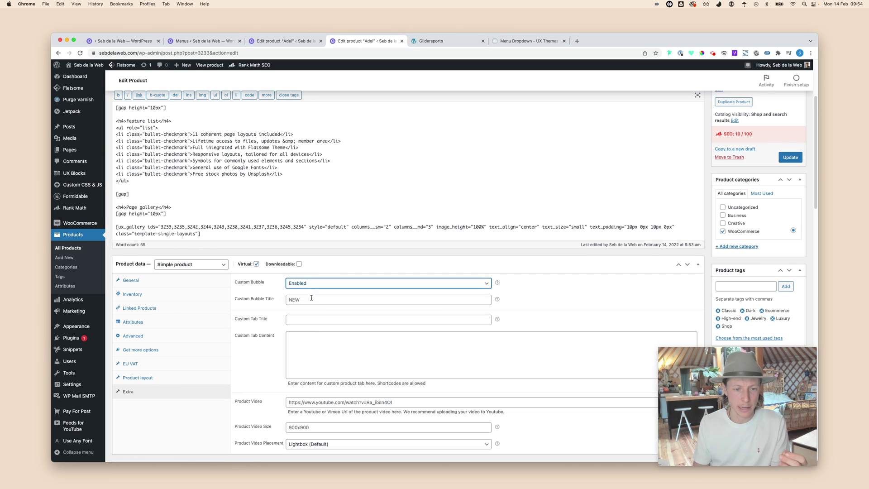
click(310, 300)
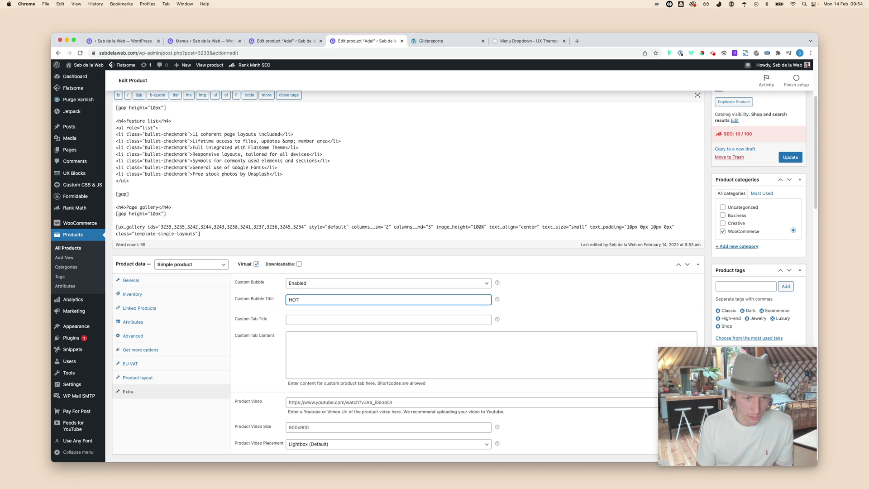
text(HOT)
key(super+a)
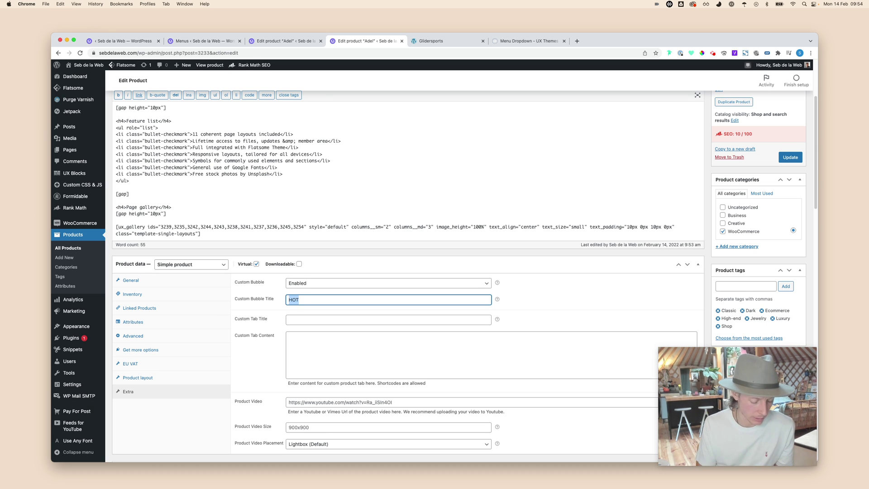
text(Hot)
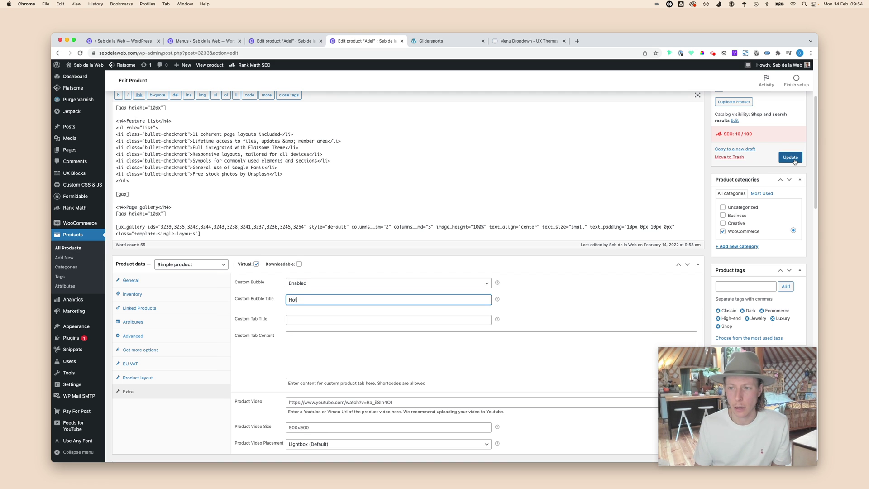
click(791, 157)
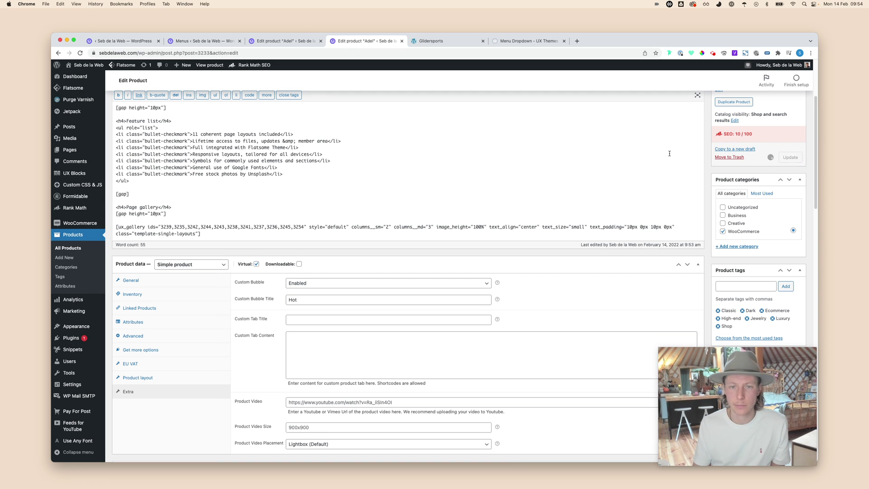
Open the live Adel product page from its permalink.
drag(254, 171, 139, 171)
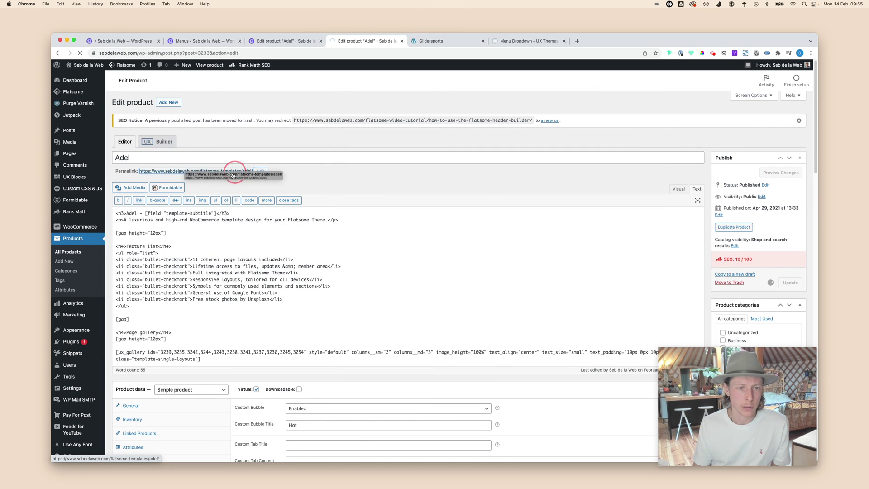
drag(194, 171, 409, 41)
click(443, 42)
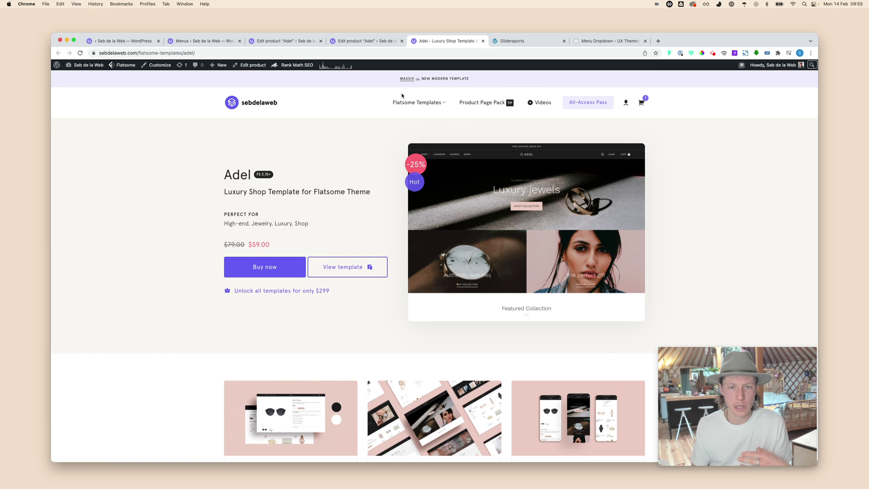
Open the Flatsome templates listing page and scroll to the Adel card.
mouse_move(407, 102)
click(526, 199)
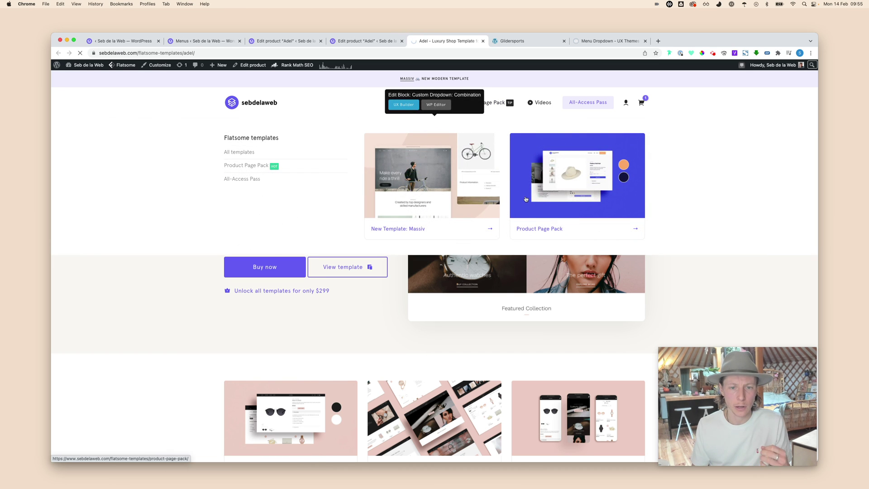
scroll(365, 314, down, 2)
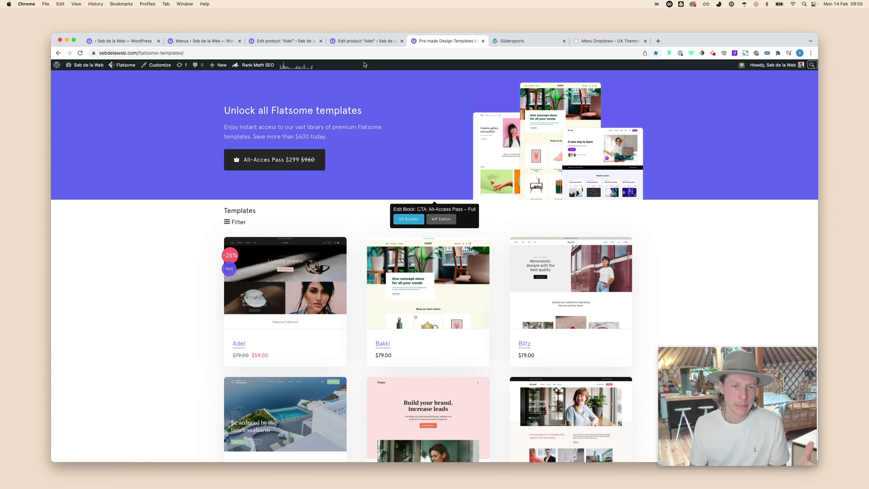
Set Product Catalog bubbles to the square style, then cancel the leave warning to stay in the Customizer.
mouse_move(157, 73)
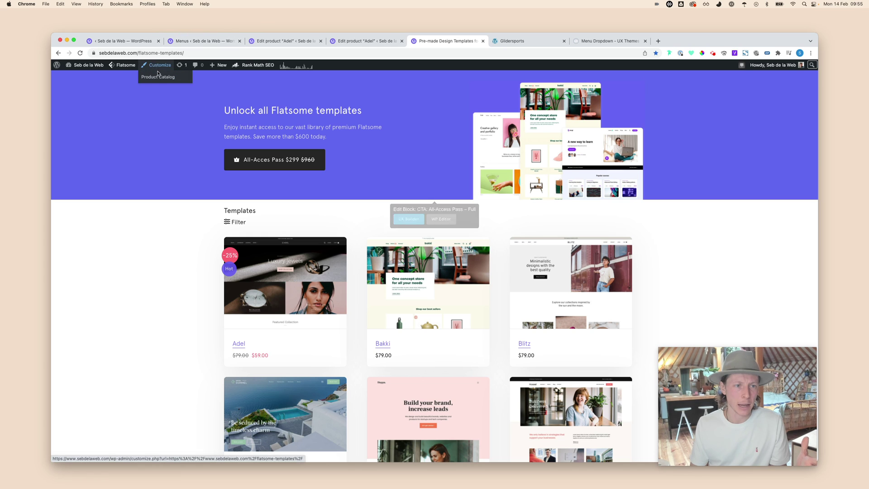
click(157, 78)
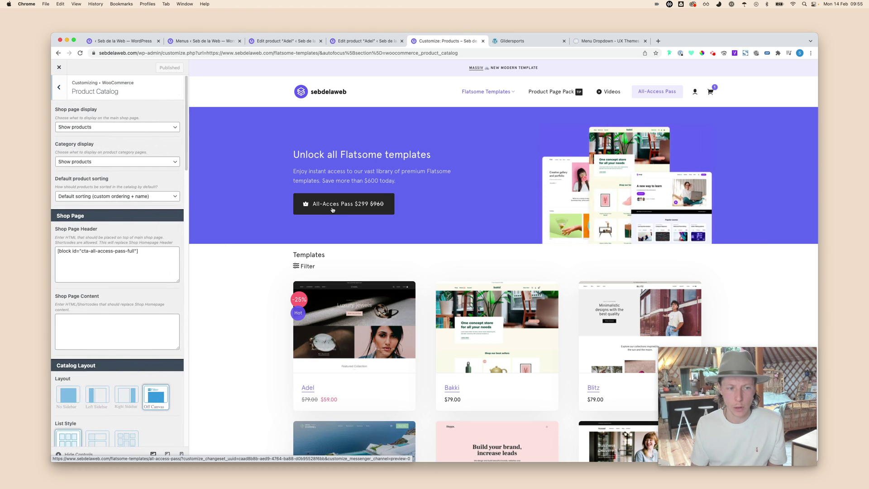
scroll(157, 347, down, 15)
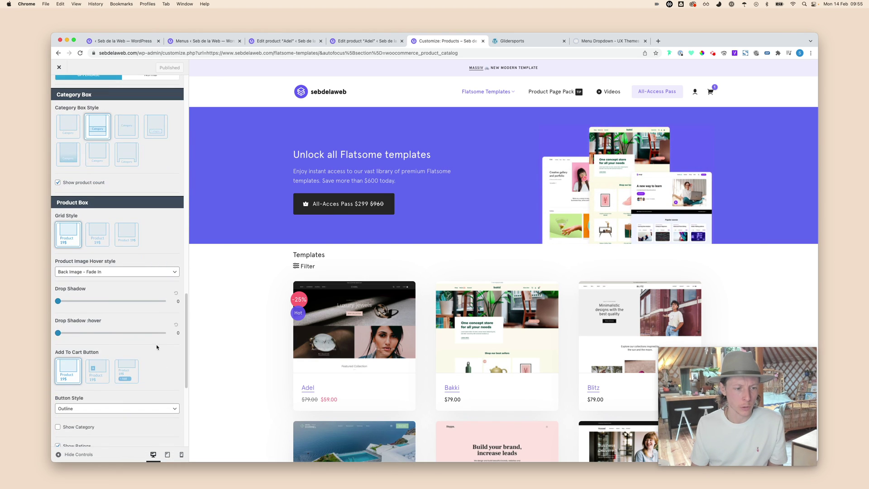
scroll(136, 353, down, 6)
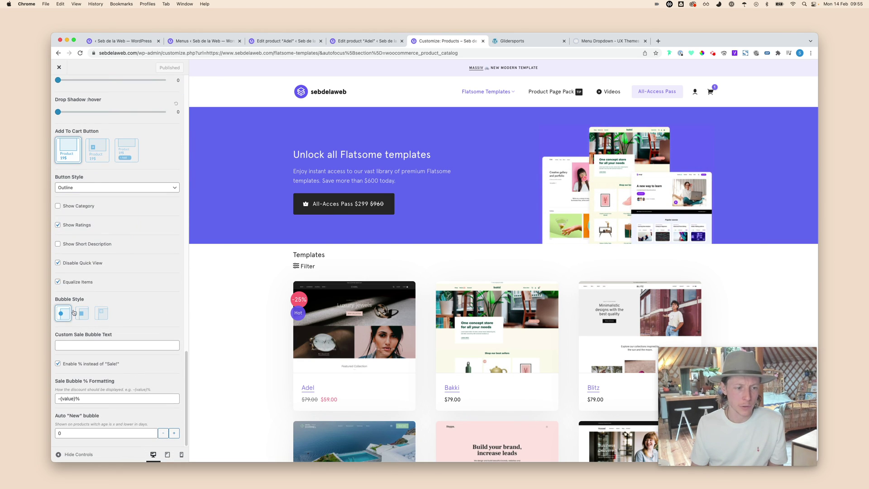
click(82, 314)
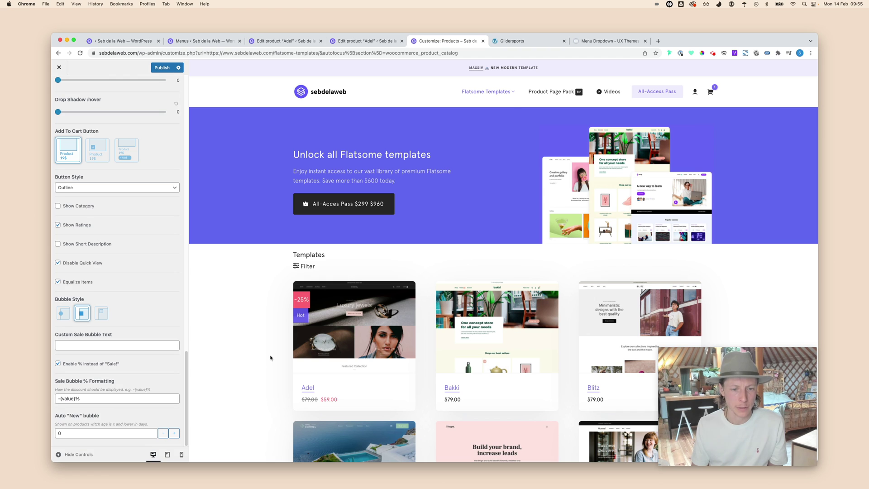
click(59, 67)
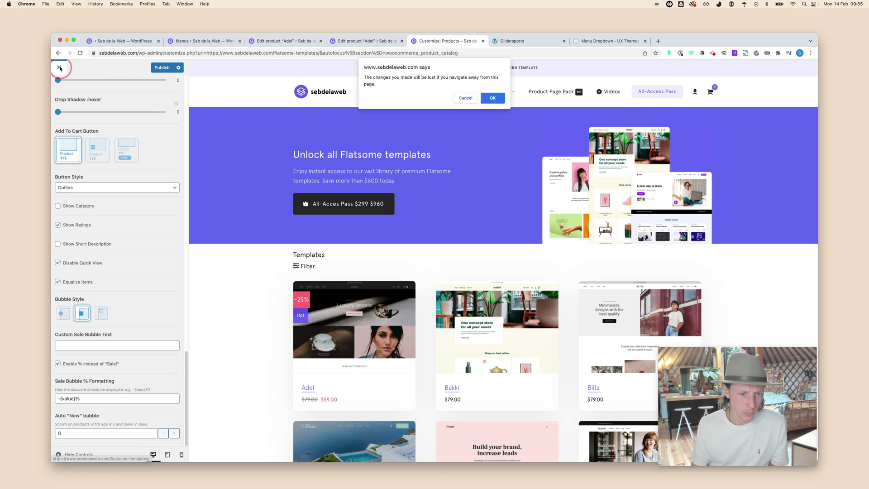
click(466, 97)
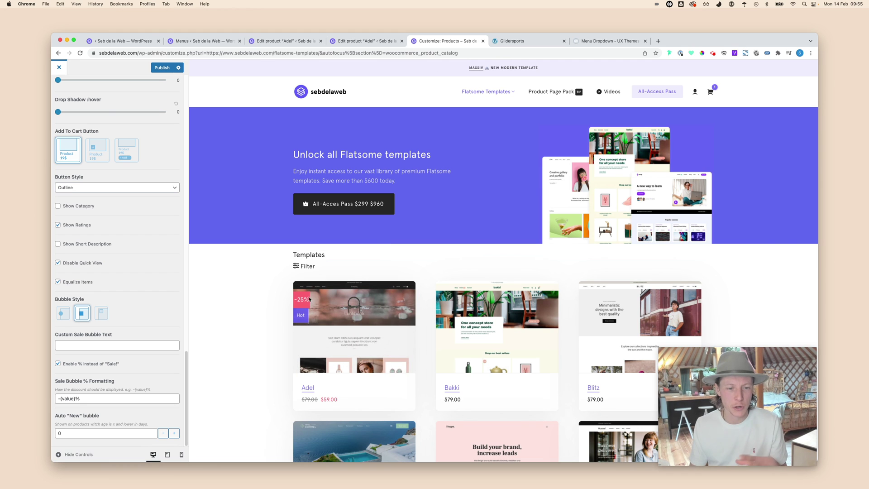
scroll(131, 191, up, 15)
Navigate the Customizer to Style > Colors and its Shop Colors bubble settings.
scroll(131, 192, up, 5)
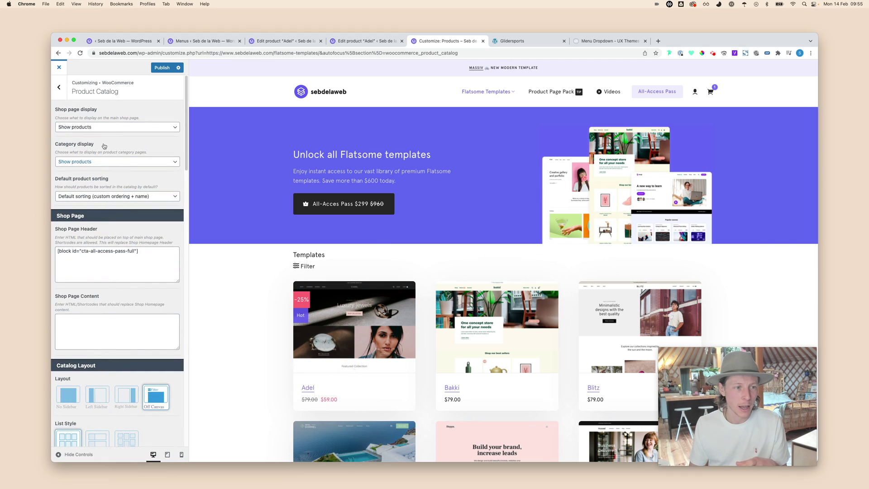
click(59, 87)
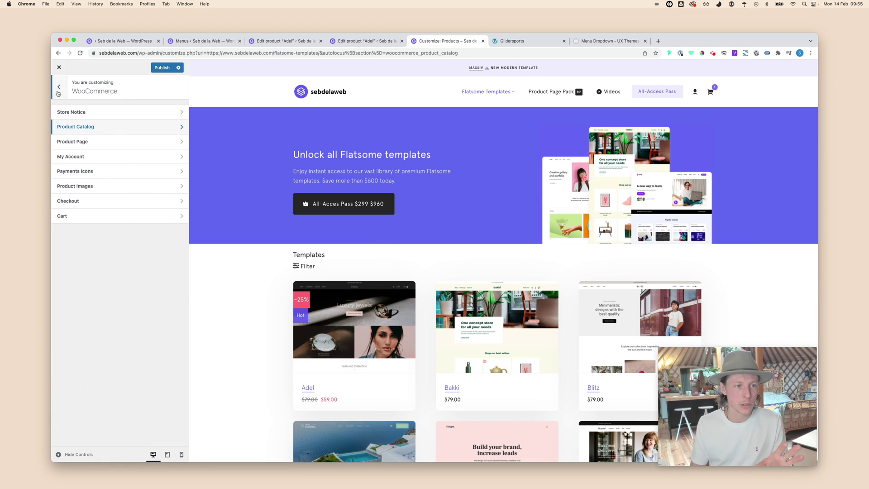
click(59, 87)
click(86, 156)
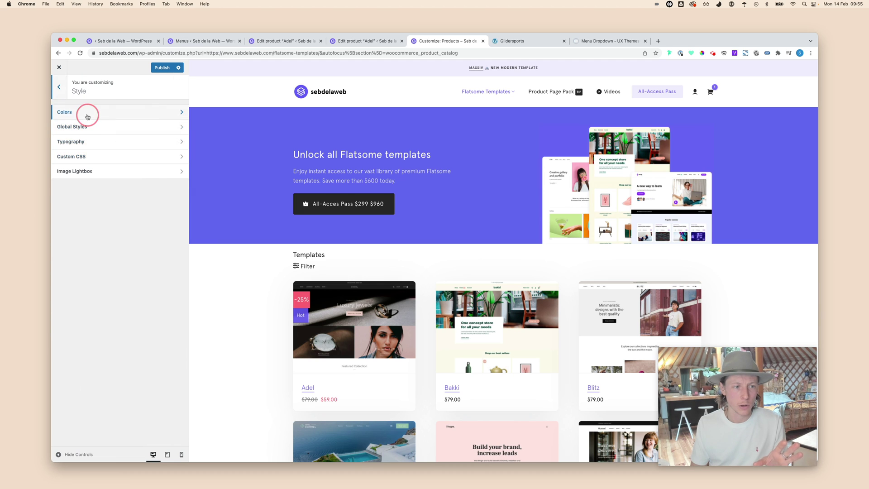
click(87, 112)
scroll(131, 263, down, 10)
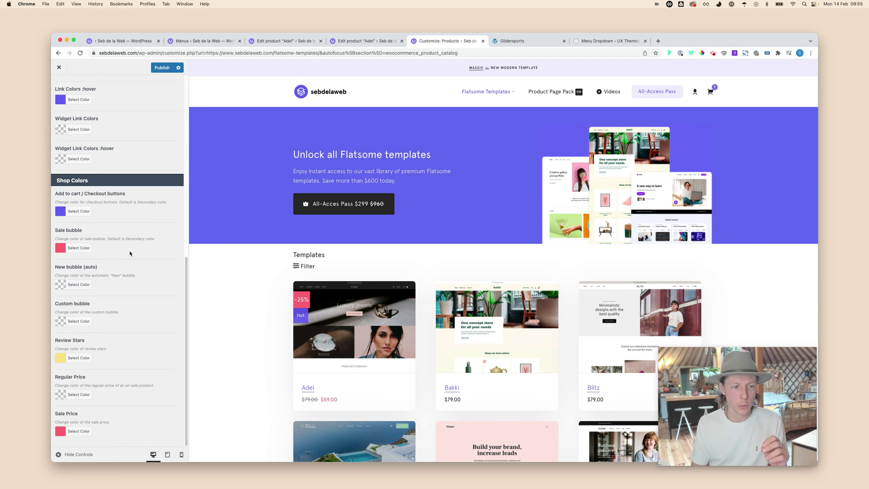
click(84, 286)
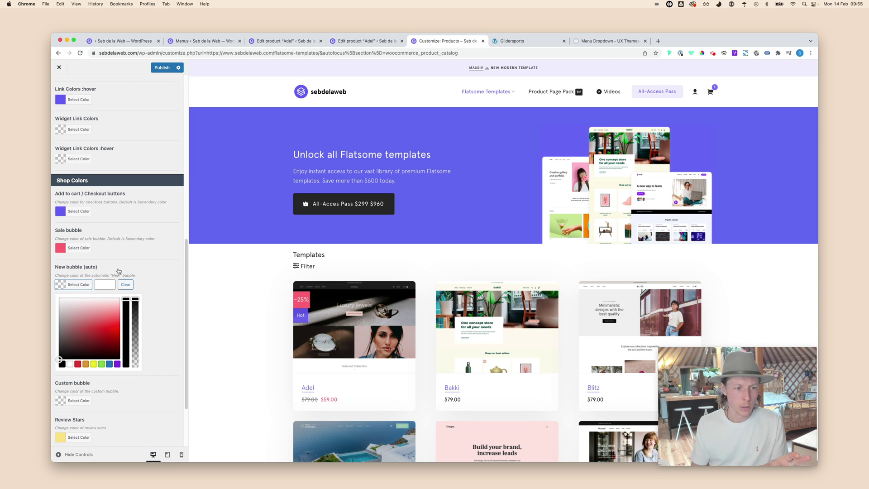
click(138, 271)
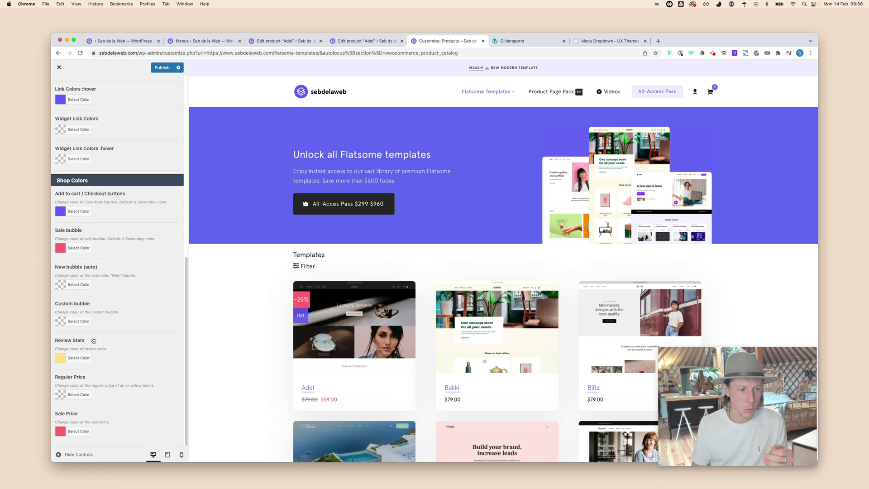
Colour the custom Hot bubble orange (#dd9933) and the sale bubble black (#000000), then close the Customizer.
click(88, 326)
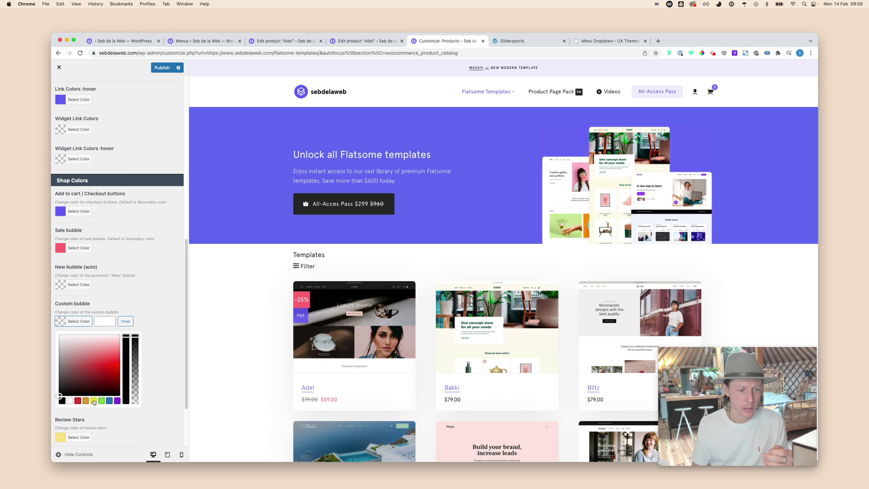
click(86, 401)
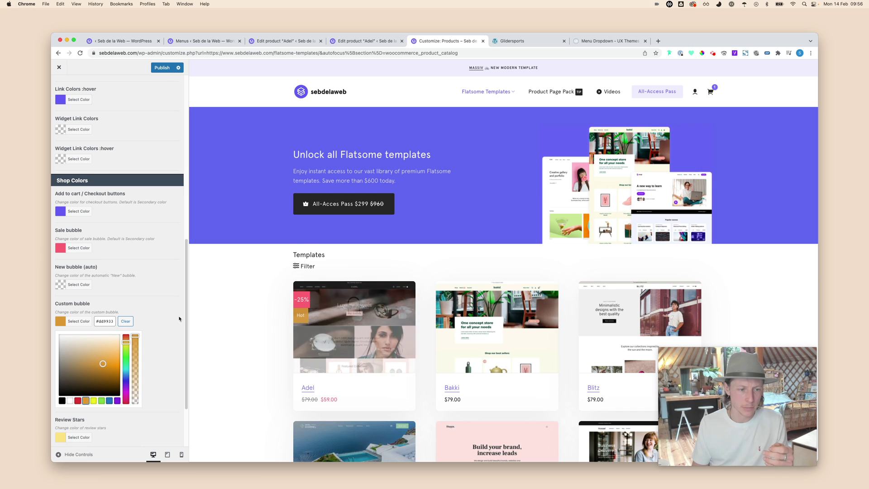
click(164, 314)
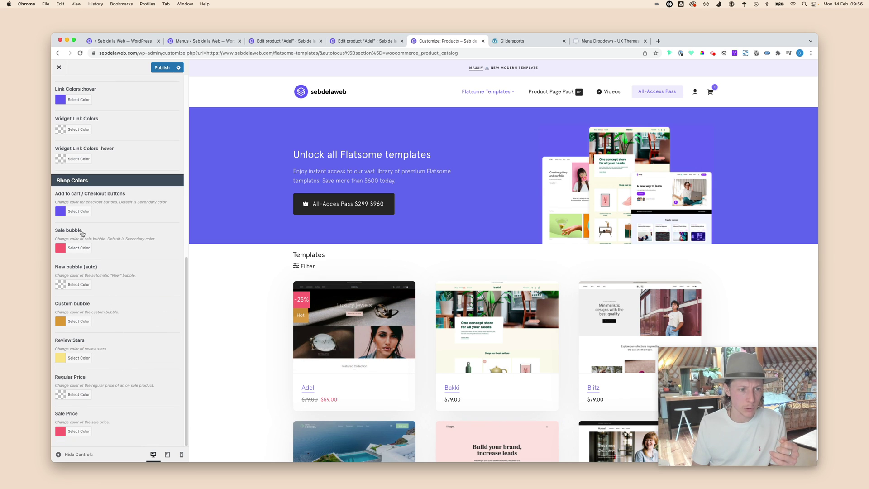
click(84, 248)
click(61, 329)
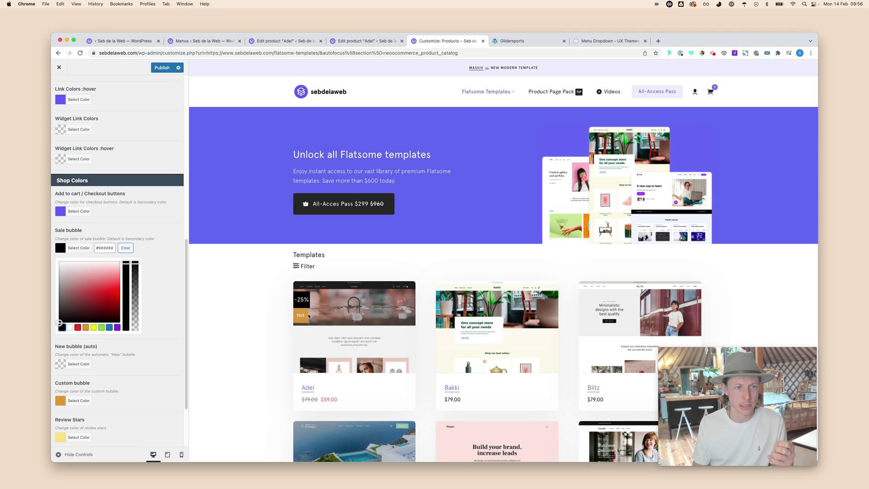
click(59, 67)
Leave the Customizer without publishing and switch to the Glidersports shop tab.
click(493, 97)
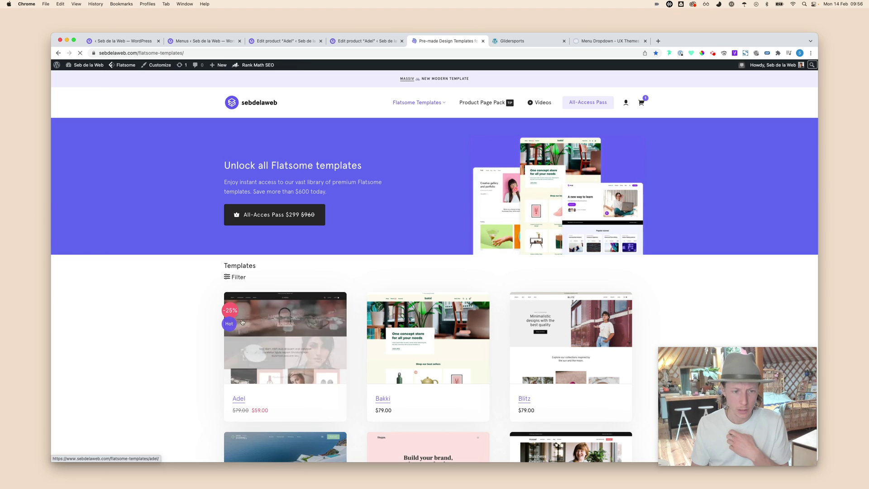
mouse_move(456, 229)
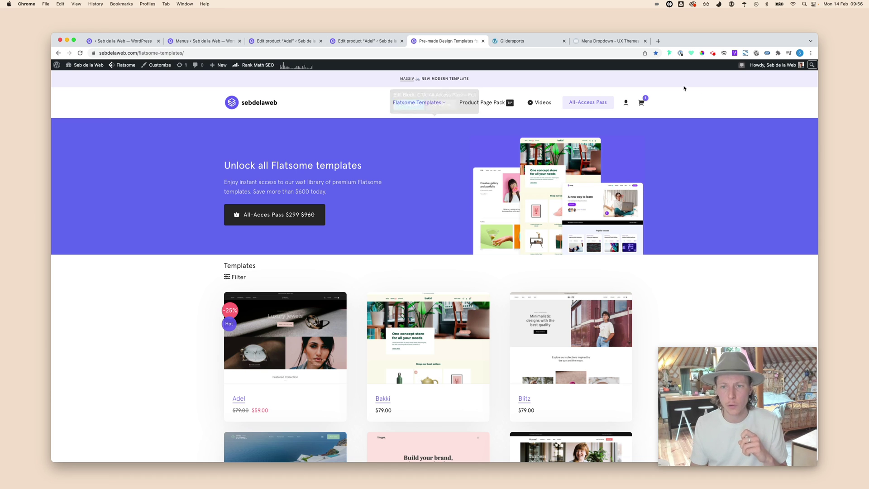
click(550, 41)
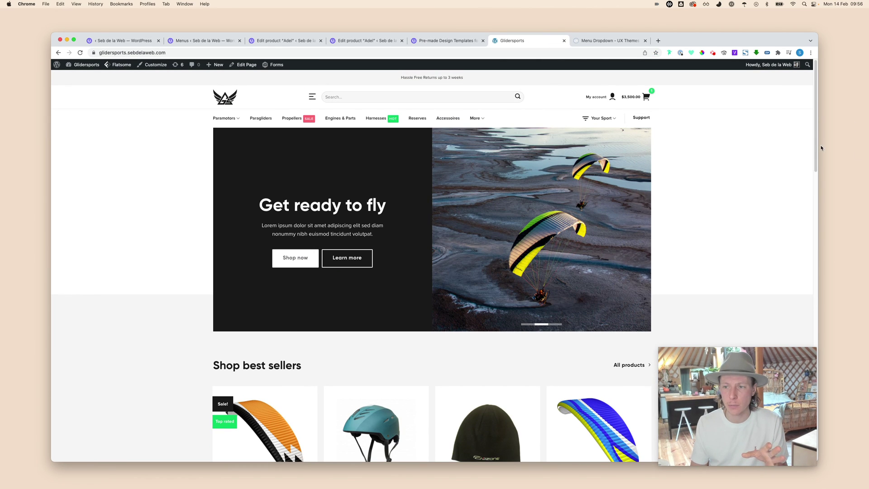
Narrow the browser window, then open and close the off-canvas mobile menu.
drag(822, 147, 793, 148)
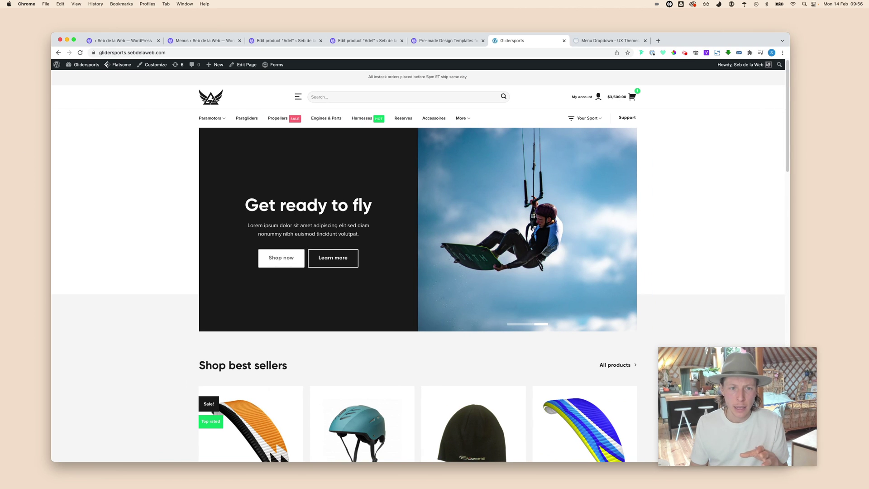
click(300, 98)
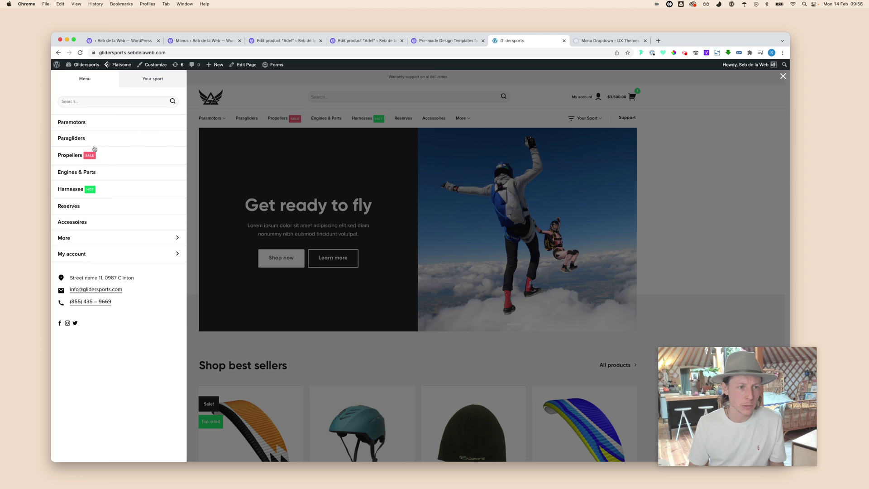
click(457, 258)
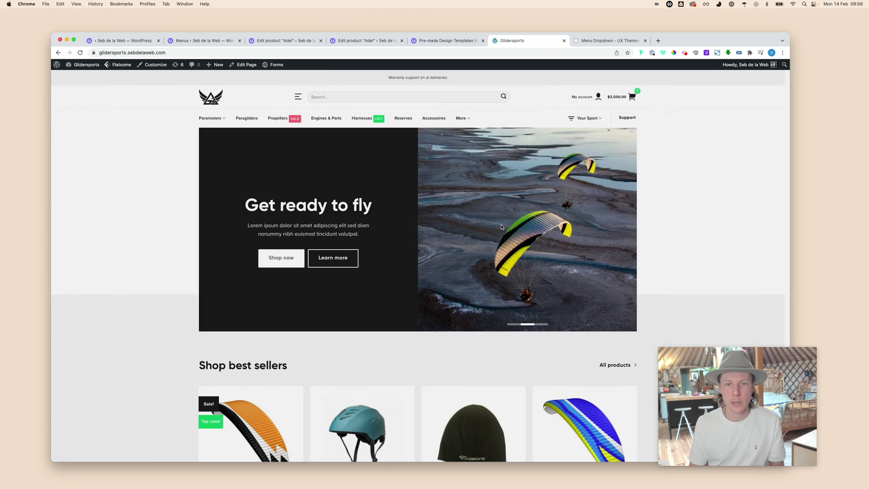